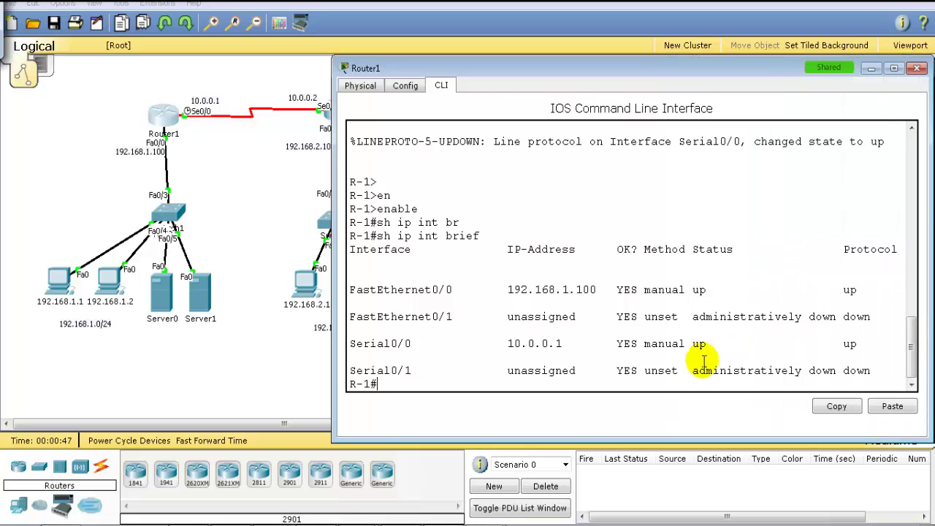
Step: Run 'show ip route' on Router1 and highlight its two connected routes, 10.0.0.0/8 and 192.168.1.0/24
left_click_drag(433, 290, 620, 297)
left_click_drag(433, 346, 625, 360)
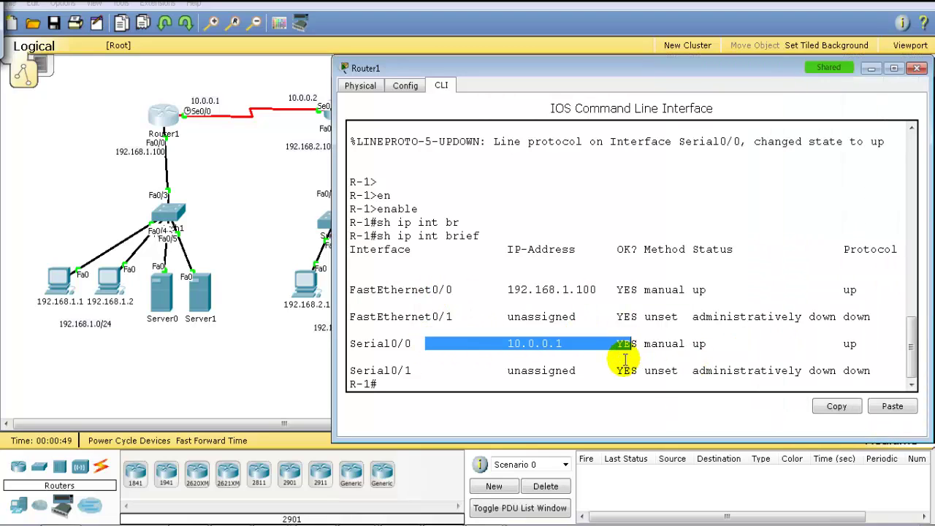
key("Return")
type("sh ip ro")
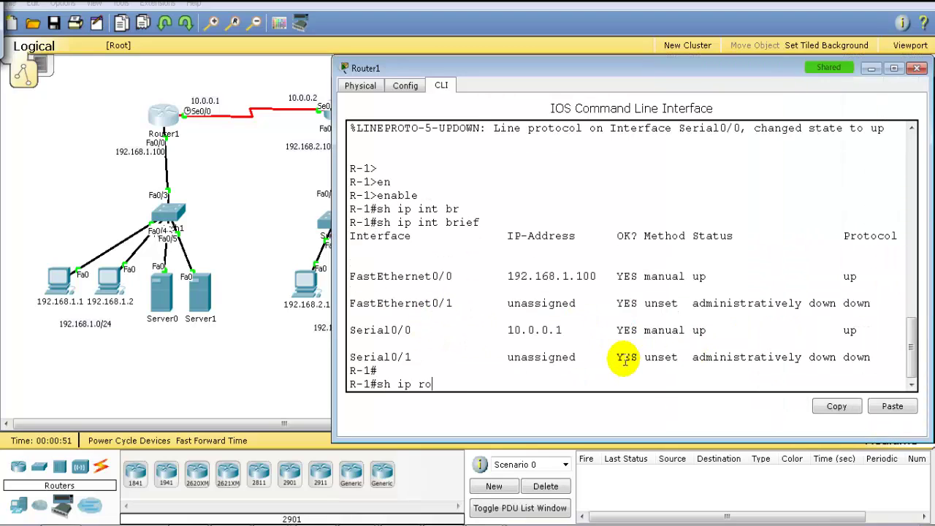
type("u")
key("Tab")
key("Return")
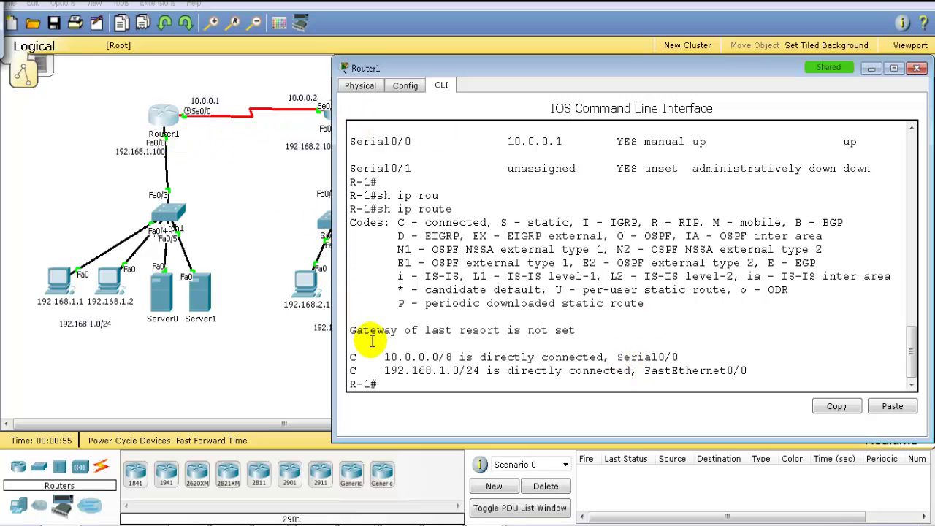
left_click_drag(372, 344, 431, 384)
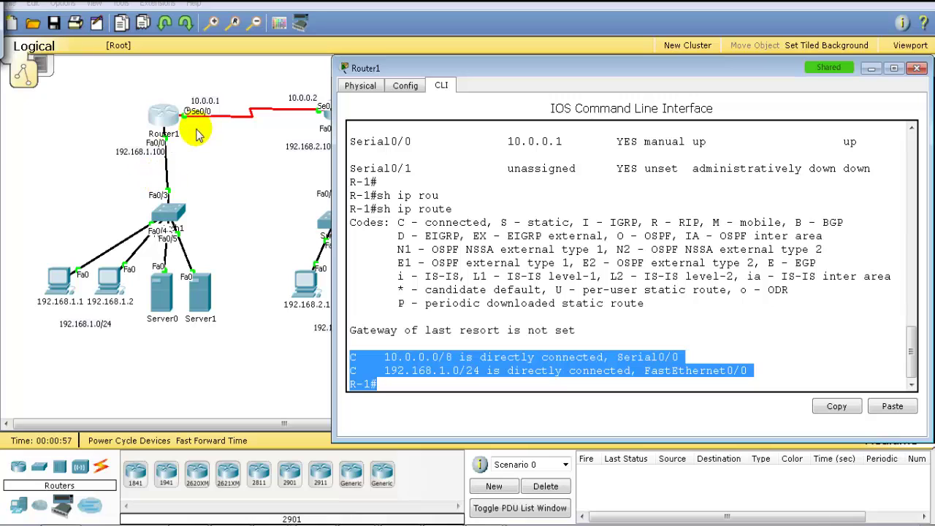
Step: Clear the route highlight and open Router2's device window from the topology
left_click(474, 311)
left_click(249, 190)
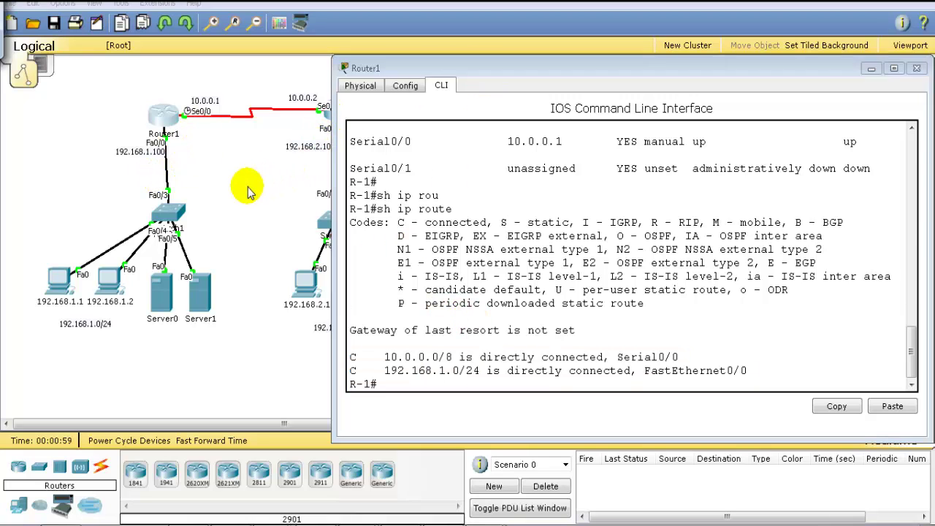
left_click(338, 111)
Step: Switch Router2's window to its CLI and enter privileged mode with enable
left_click(355, 100)
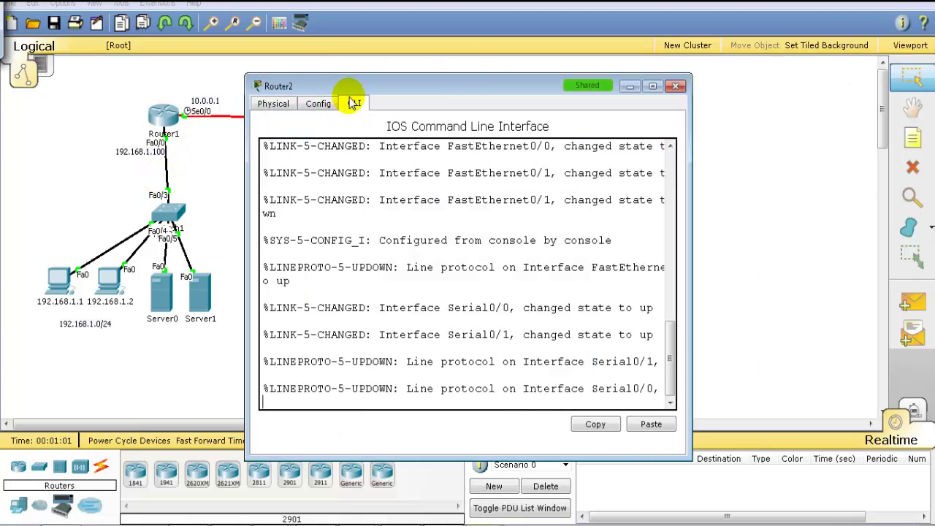
left_click_drag(358, 83, 473, 68)
key("Return")
key("Return")
type("en")
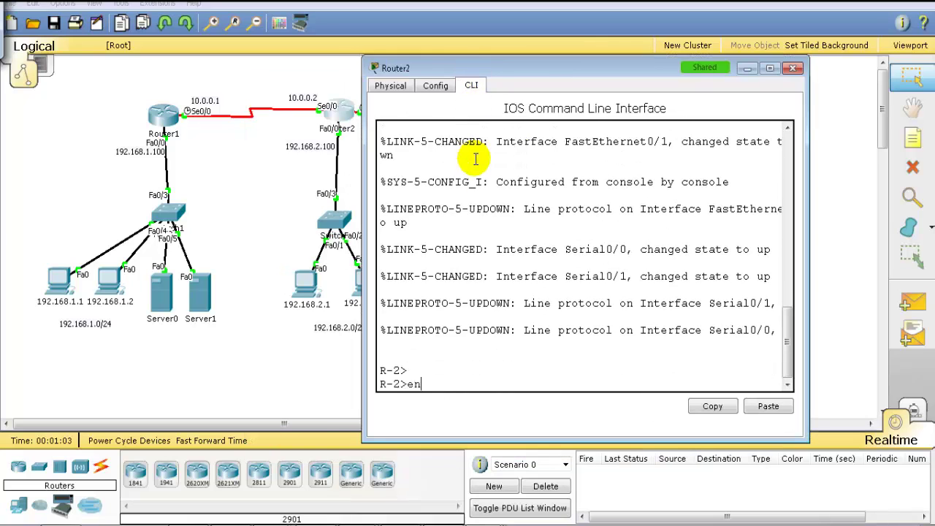
key("Tab")
key("Return")
key("Return")
Step: Run 'show ip route' on Router2, showing connected 10.0.0.0/8, 11.0.0.0/8 and 192.168.2.0/24
type("sh ip rou")
key("Tab")
key("Return")
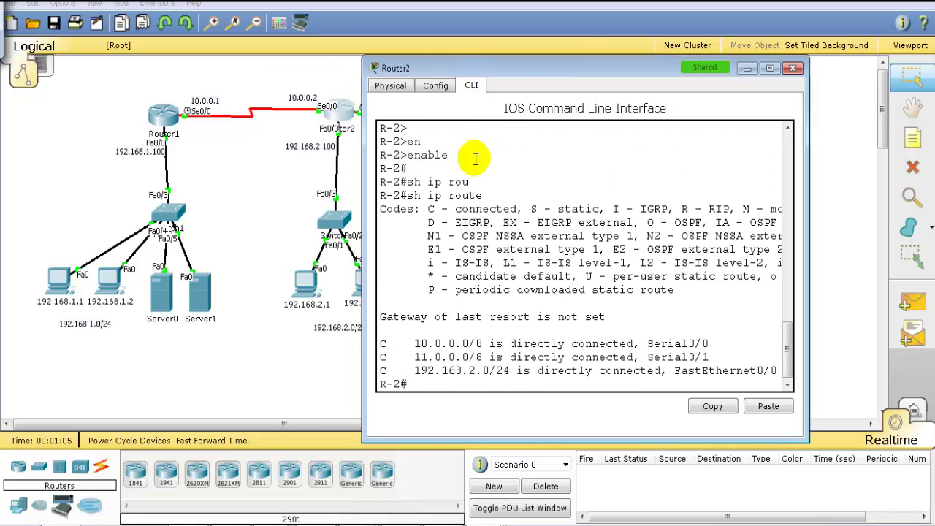
left_click_drag(498, 69, 577, 68)
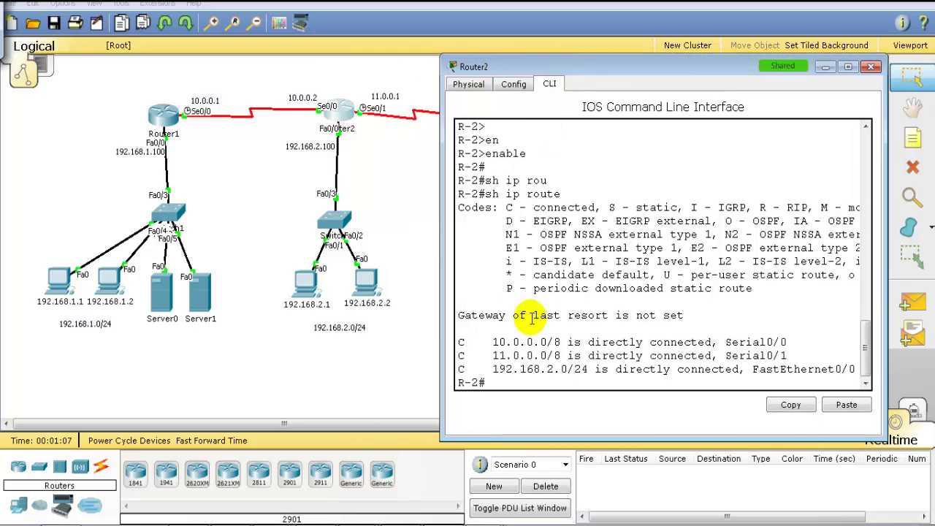
left_click_drag(486, 342, 575, 371)
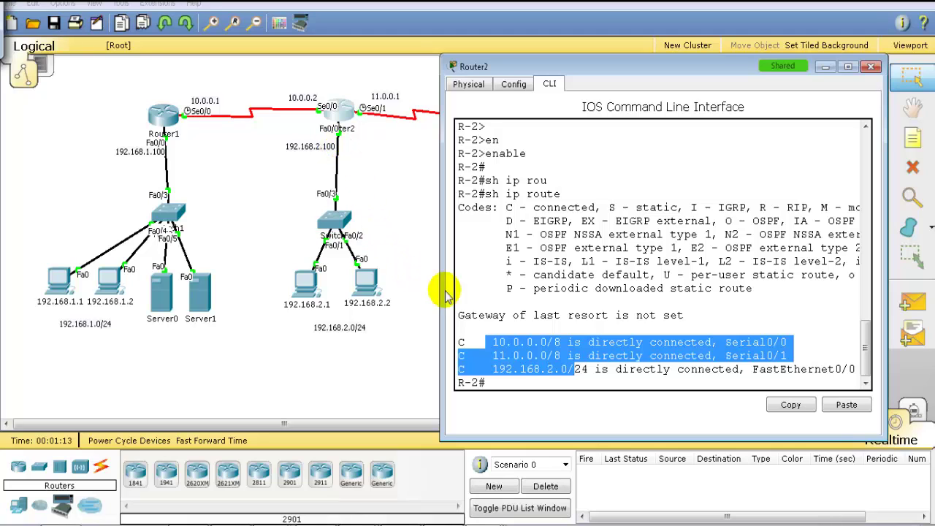
left_click(538, 349)
Step: Open Router3's CLI and begin entering privileged mode
left_click(407, 212)
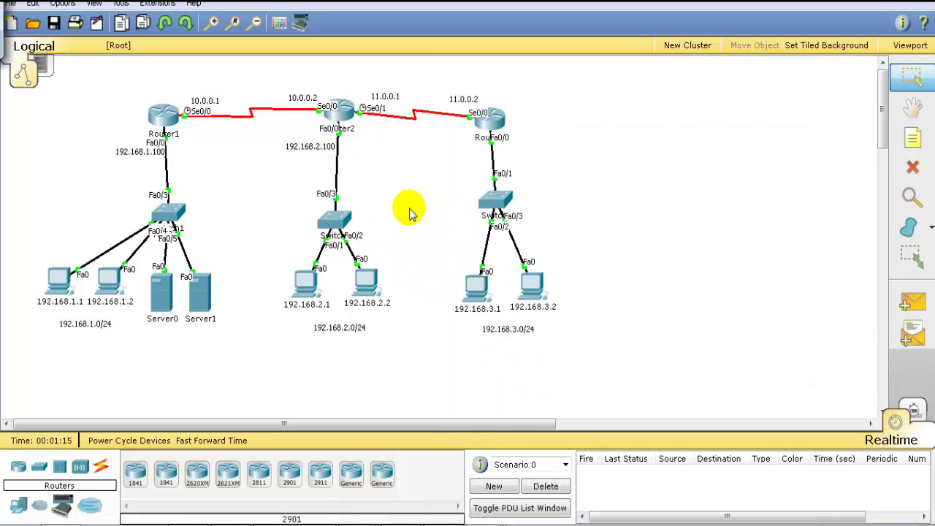
left_click(497, 119)
left_click_drag(404, 85, 556, 67)
left_click(507, 84)
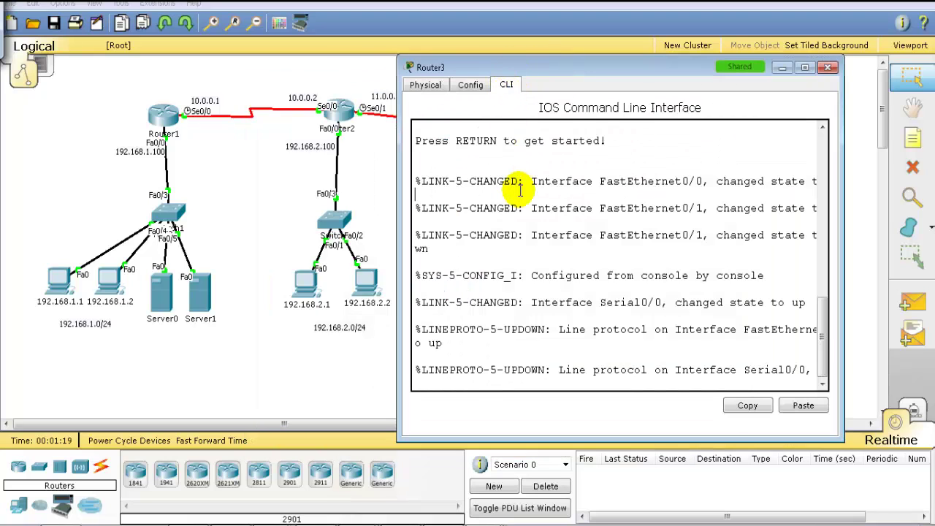
key("Return")
type("e")
key("Tab")
type("n")
key("Return")
Step: Enable Router3 and run 'show ip route', listing only 11.0.0.0/8 and 192.168.3.0/24
type("sh")
key("Return")
key("Return")
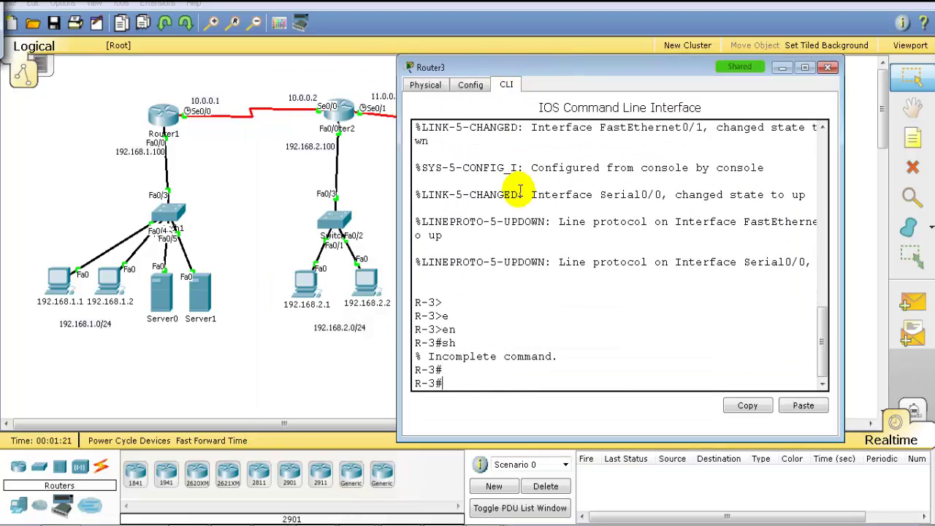
type("en")
key("Tab")
key("Return")
type("sh ip rou")
key("Tab")
key("Return")
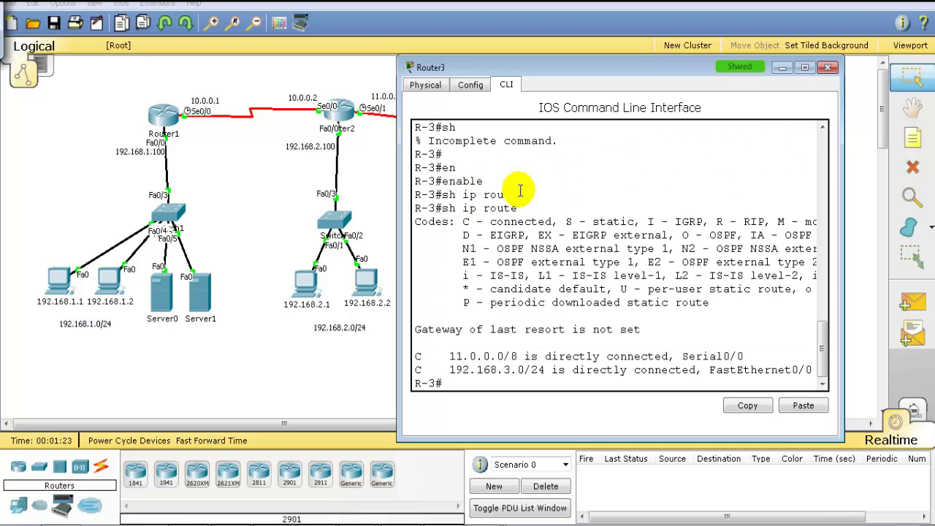
Step: Run 'show ip interface brief' on Router3 and review Serial0/0's address row
key("Return")
type("sh ip int br")
key("Tab")
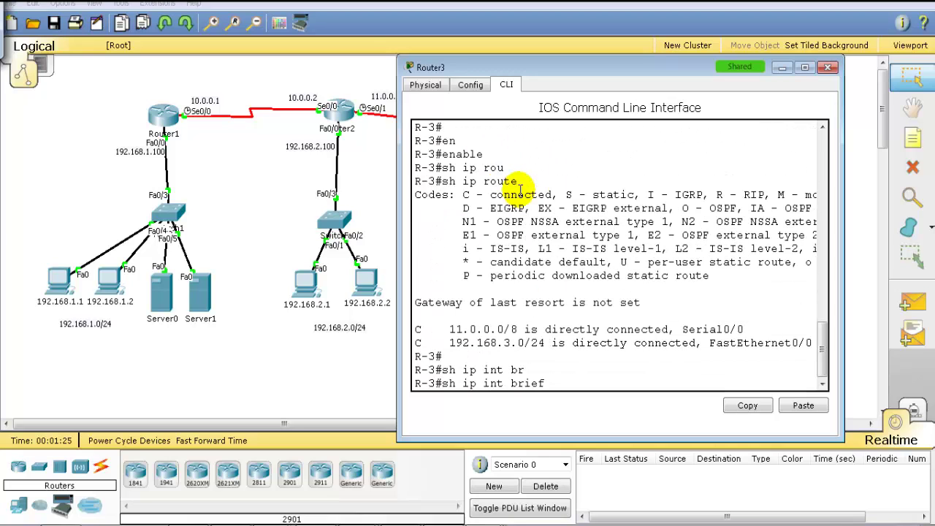
key("Return")
left_click_drag(521, 302, 614, 355)
left_click_drag(842, 271, 934, 271)
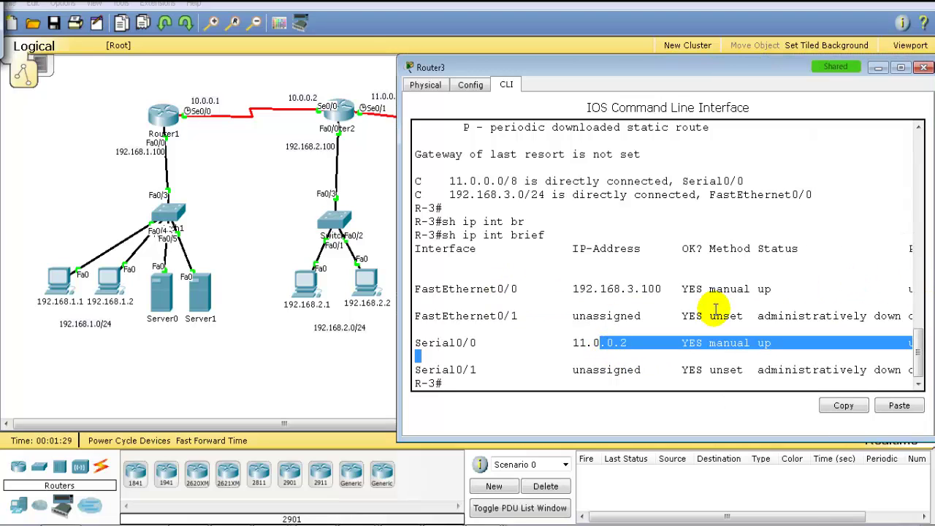
left_click(716, 309)
Step: Run 'show ip protocols' on Router3, confirming no routing protocols, then close its window
key("Return")
key("Return")
type("sh ")
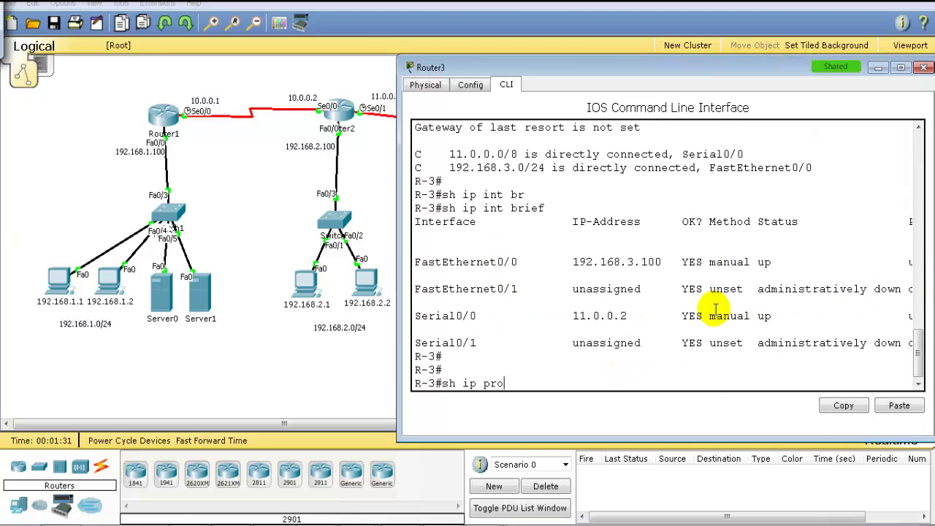
type("ip pro")
key("Tab")
key("Return")
key("Return")
key("Return")
key("Up")
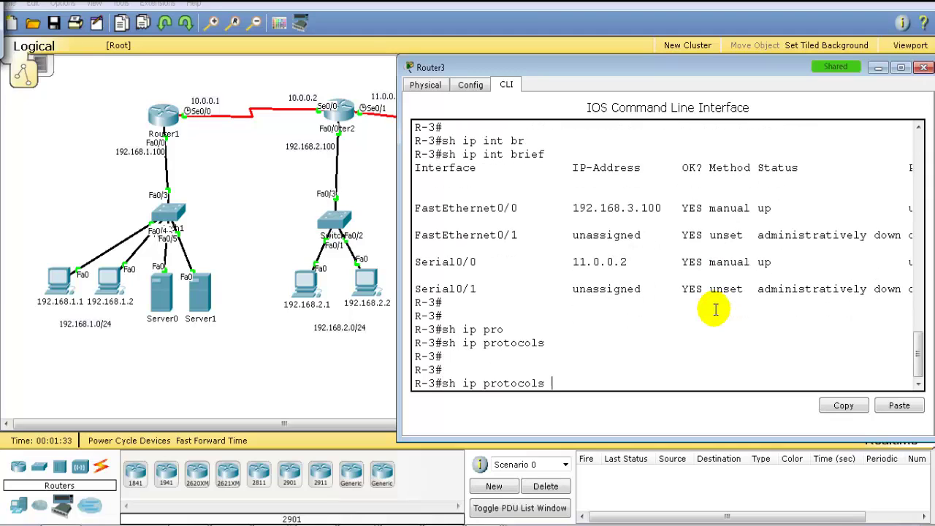
key("Return")
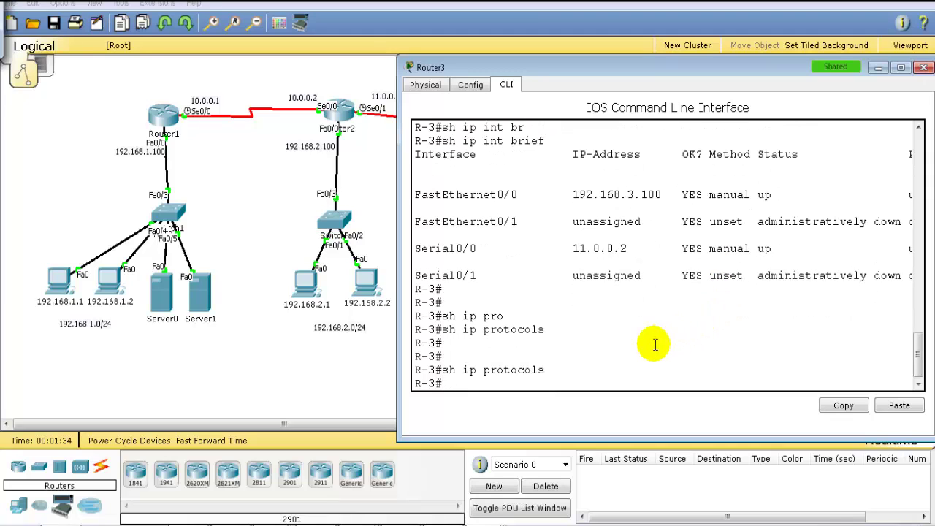
left_click(379, 376)
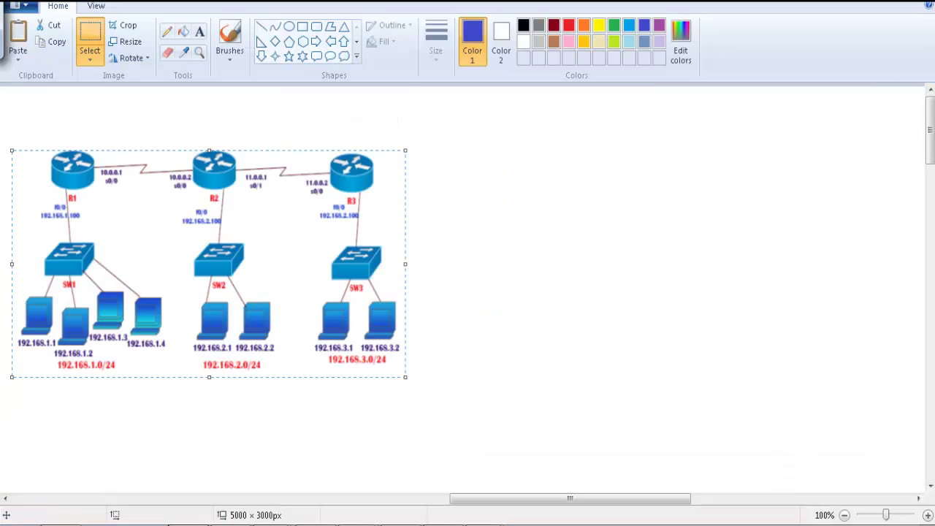
Step: Place Router1's console beside the Paint topology diagram, narrowed to reveal R3
left_click(444, 244)
key("alt+Tab")
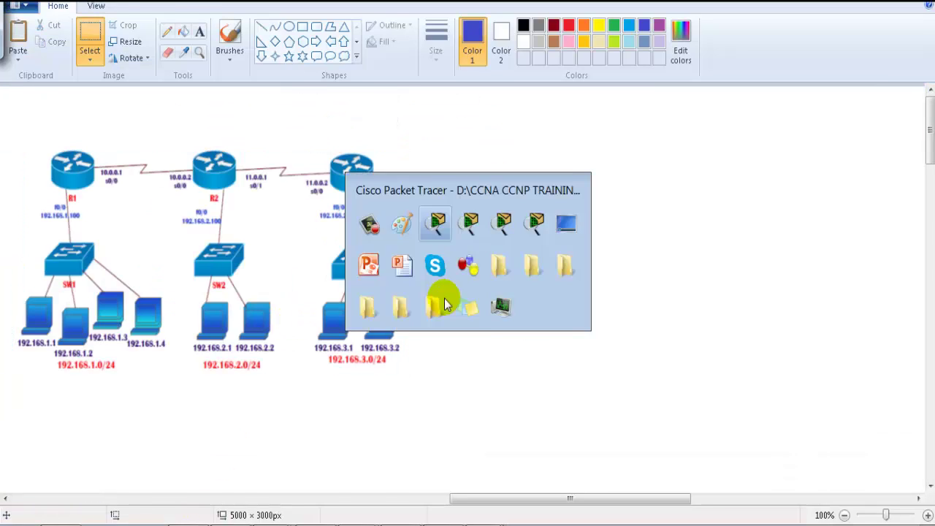
key("alt+Tab")
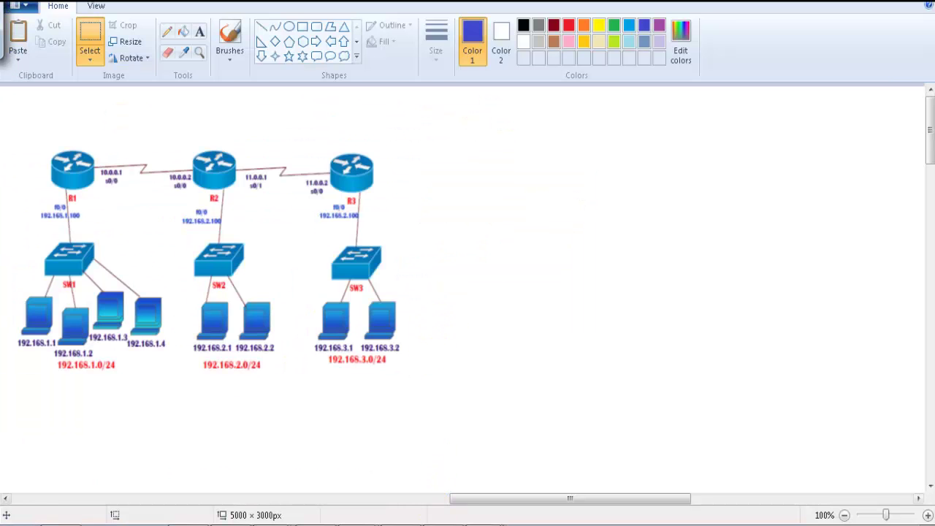
left_click(407, 453)
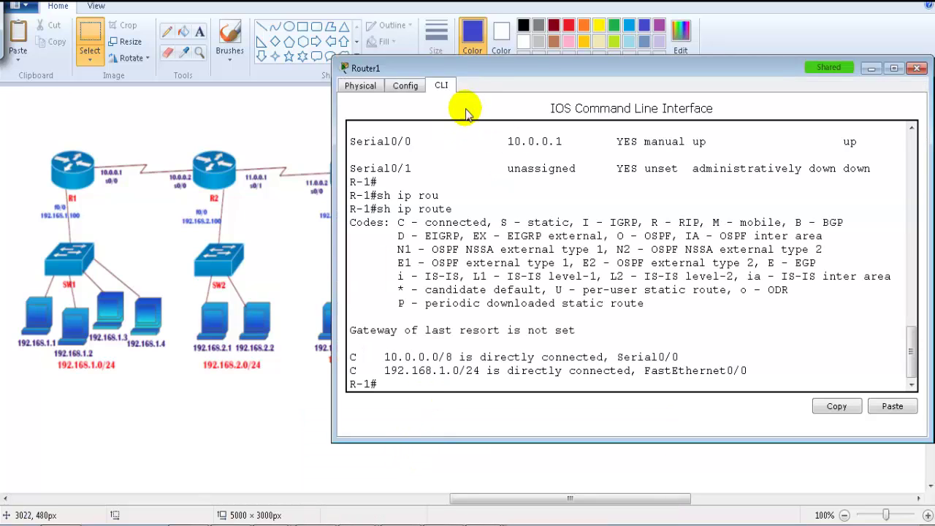
left_click_drag(331, 168, 410, 169)
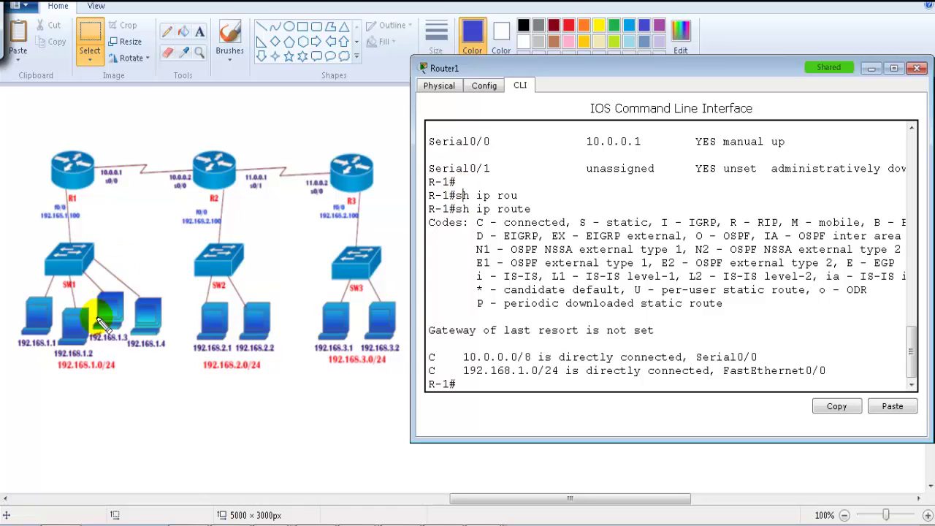
Step: Mark the 192.168.1.0/24 LAN and 'Static', 'Default', 'RIP' notes in red, then erase them
mouse_move(118, 349)
left_mouse_down()
mouse_move(59, 351)
mouse_move(110, 347)
mouse_move(111, 388)
mouse_move(103, 382)
mouse_move(212, 384)
mouse_move(205, 384)
mouse_move(265, 364)
mouse_move(239, 382)
mouse_move(244, 372)
mouse_move(320, 366)
mouse_move(360, 382)
left_mouse_up()
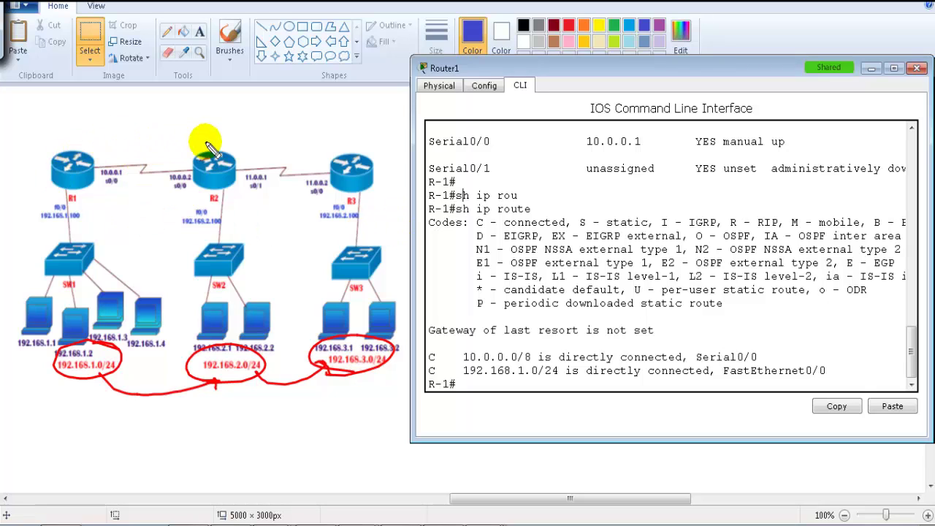
mouse_move(256, 108)
left_mouse_down()
mouse_move(247, 132)
mouse_move(256, 111)
mouse_move(281, 122)
mouse_move(312, 114)
mouse_move(295, 115)
mouse_move(265, 143)
mouse_move(275, 156)
mouse_move(339, 132)
left_mouse_up()
mouse_move(274, 171)
left_mouse_down()
mouse_move(280, 184)
mouse_move(313, 186)
left_mouse_up()
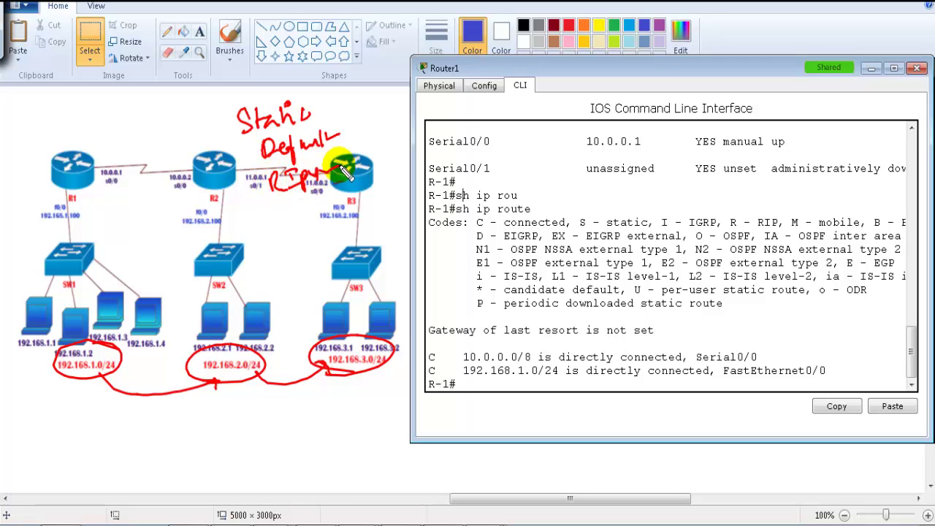
key("Escape")
left_click(770, 283)
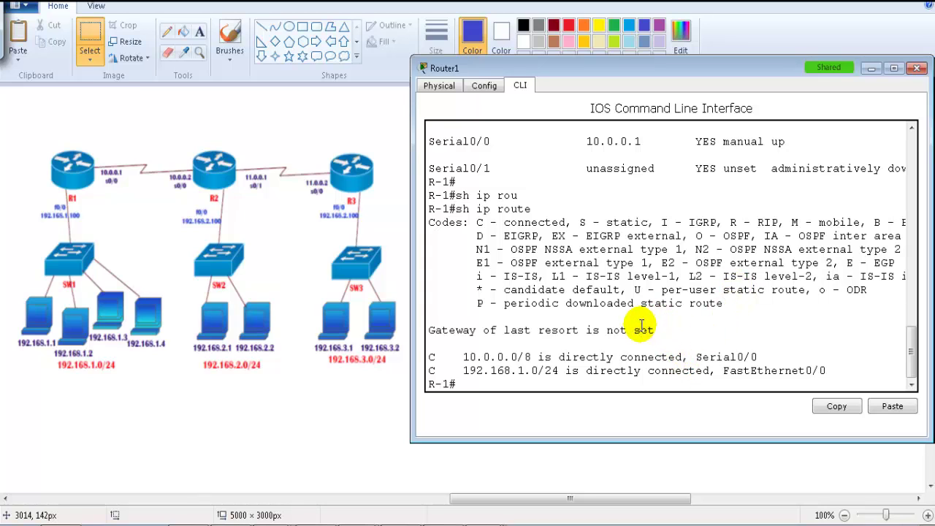
Step: Enter configuration mode on Router1 and start RIP set to version 2
key("Return")
type("con t")
key("Return")
type("conf t")
key("Return")
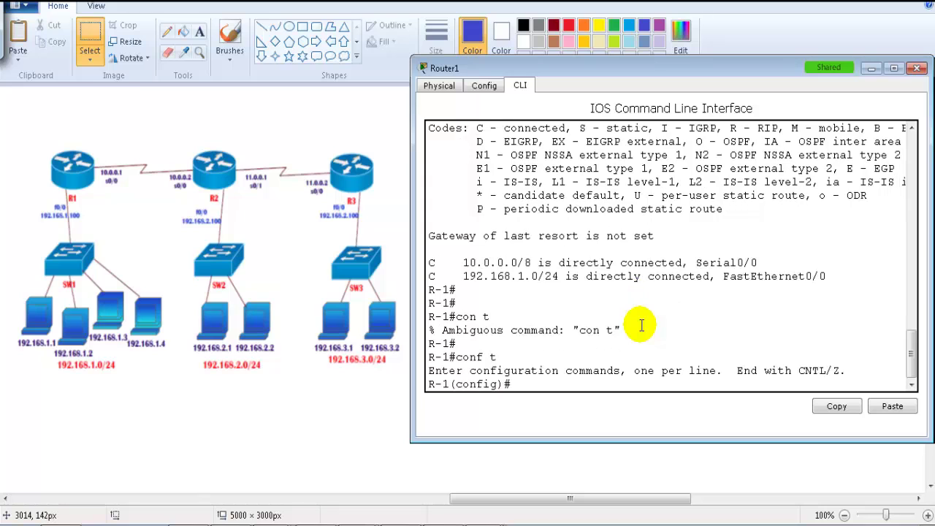
type("router r")
key("Tab")
key("Return")
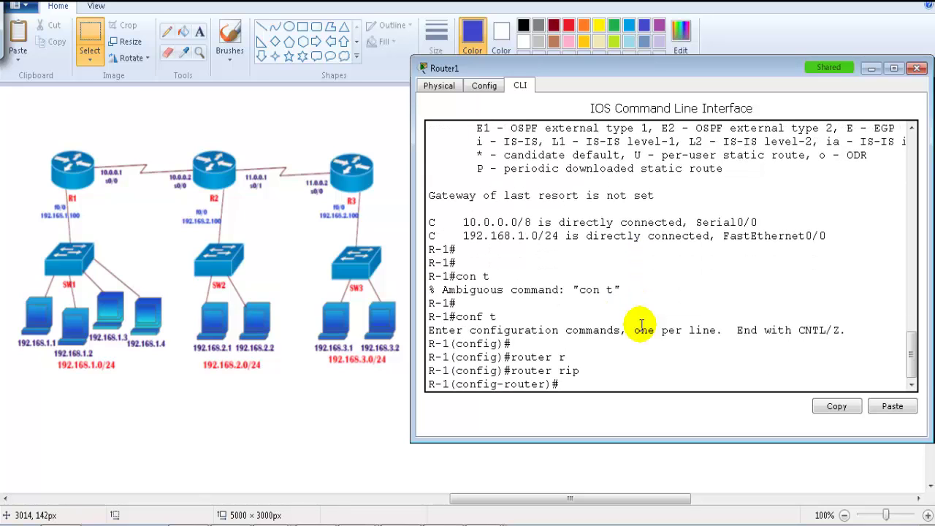
type("v")
key("Tab")
type("2")
key("Return")
Step: Advertise networks 192.168.1.0 and 10.0.0.0 in Router1's RIP process
type("net")
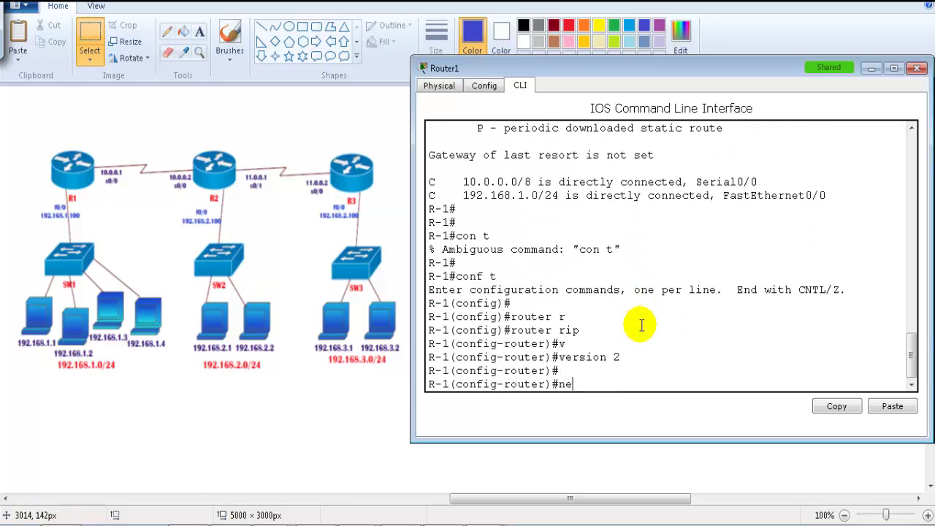
key("Tab")
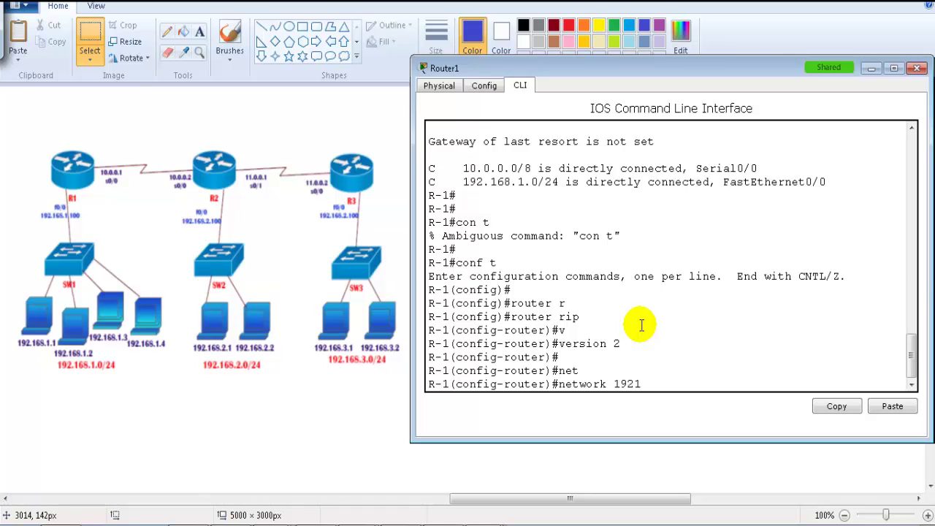
type("192.168.1.0")
key("Return")
type("net")
key("Tab")
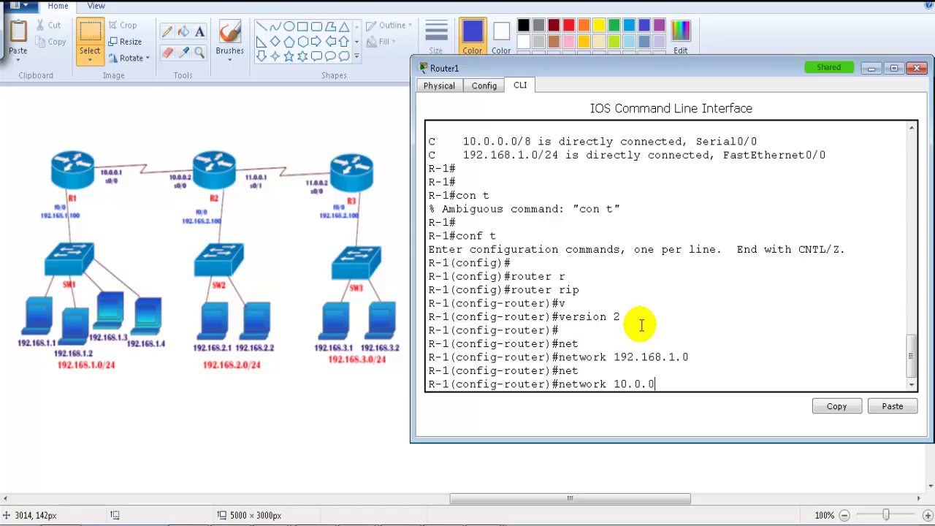
type("10.0.0.0")
key("Return")
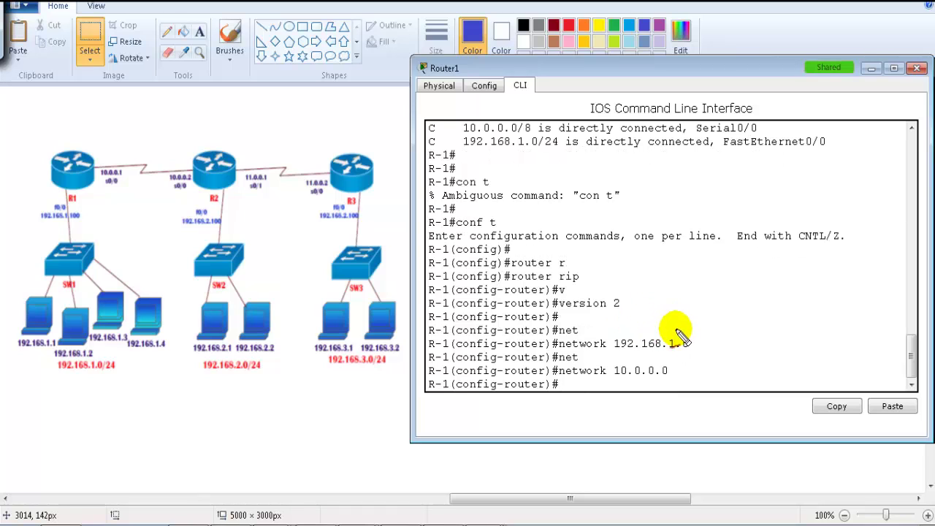
mouse_move(688, 335)
left_mouse_down()
mouse_move(600, 343)
mouse_move(658, 334)
left_mouse_up()
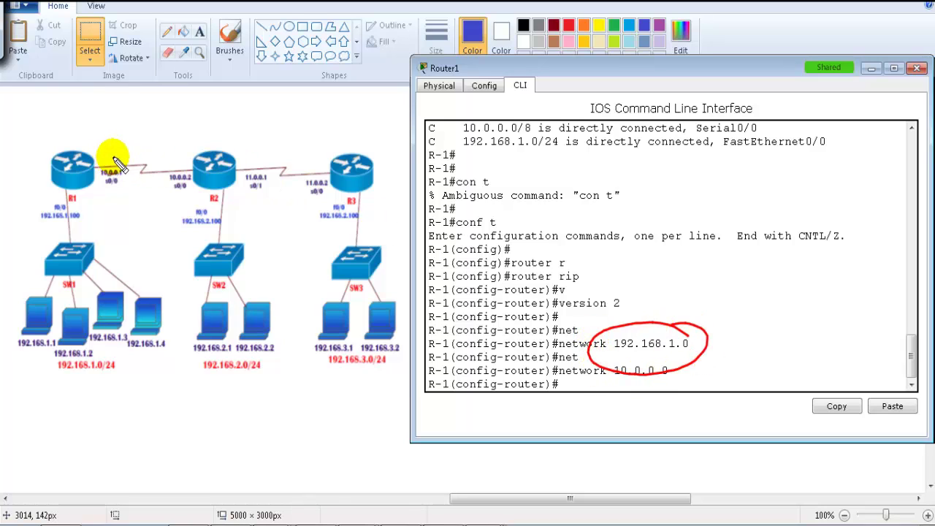
mouse_move(109, 155)
left_mouse_down()
mouse_move(95, 207)
mouse_move(49, 207)
left_mouse_up()
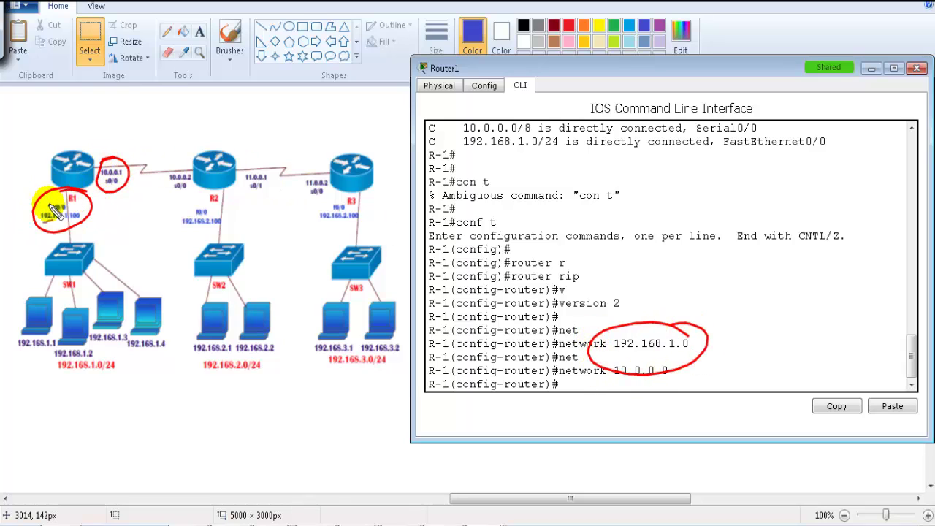
key("Escape")
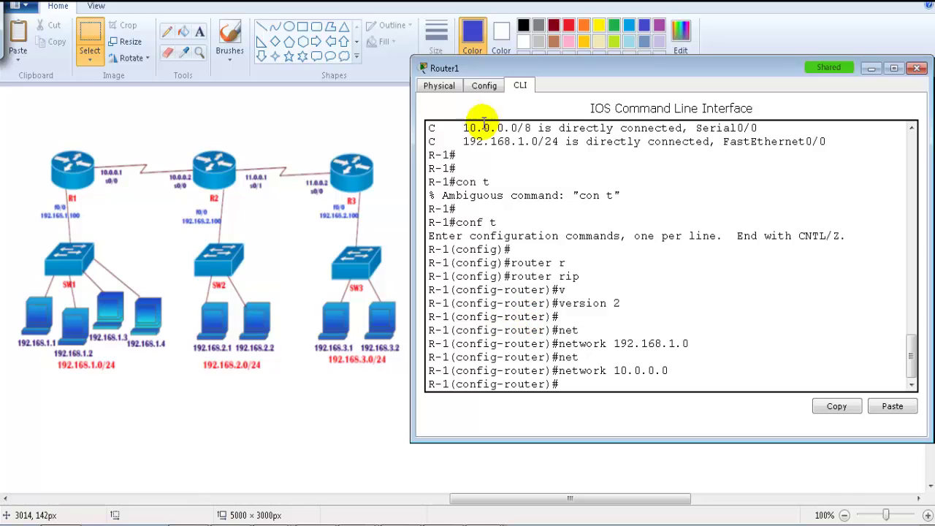
Step: Bring Router2's console forward, enable privileged mode and enter global configuration with 'conf t'
mouse_move(493, 520)
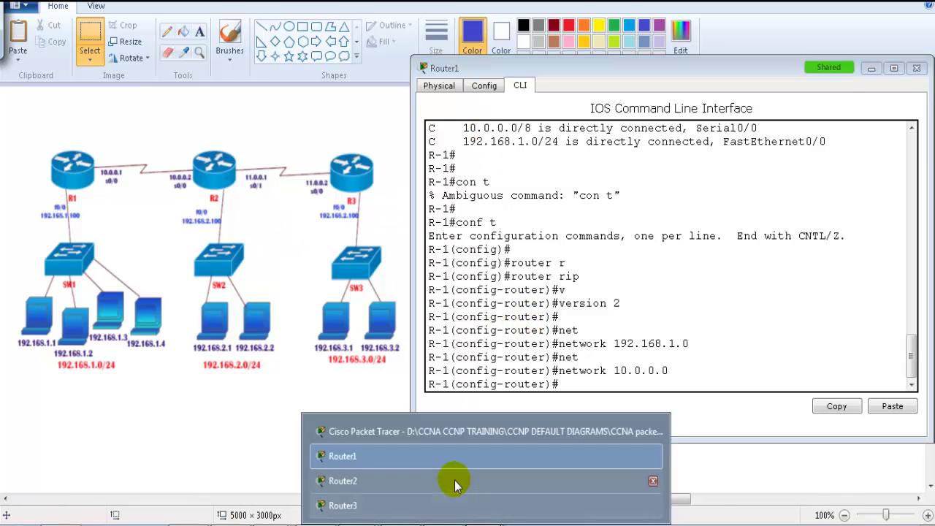
left_click(442, 482)
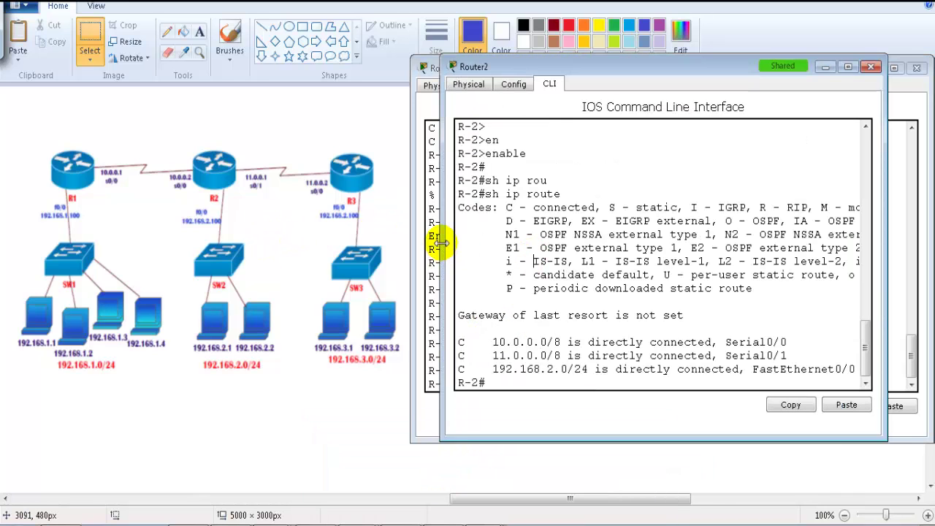
left_click_drag(442, 243, 421, 245)
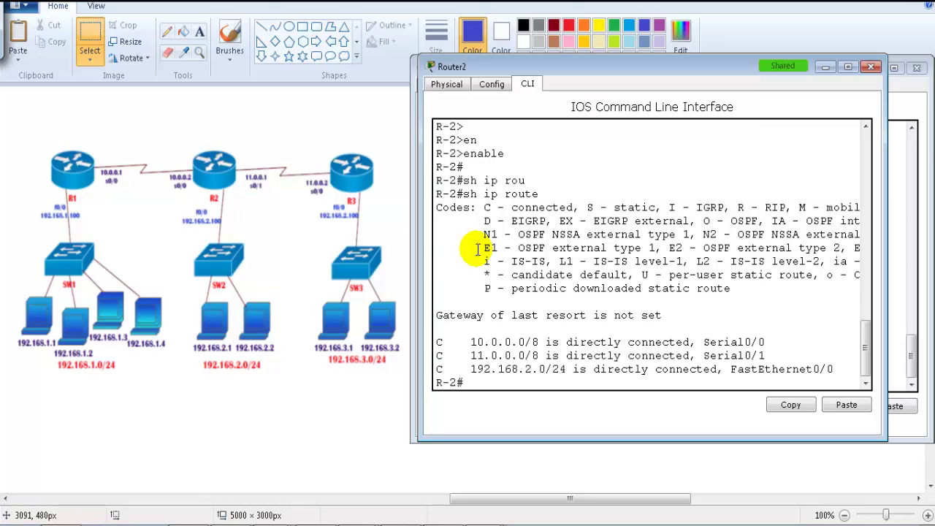
key("Return")
type("en")
key("Return")
type("enable")
key("Return")
key("Return")
type("conf t")
key("Return")
key("Return")
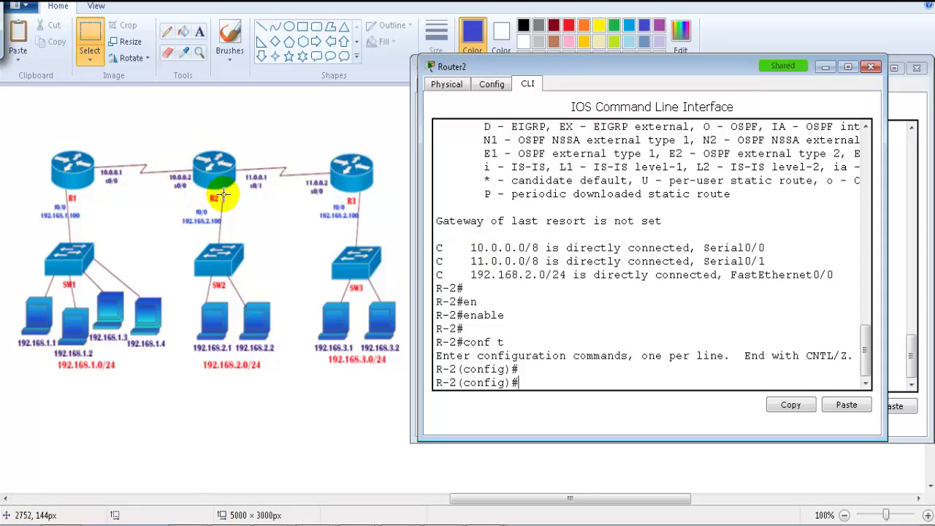
Step: Start the RIP routing process on Router2 and set it to version 2
left_click(495, 291)
type("rou")
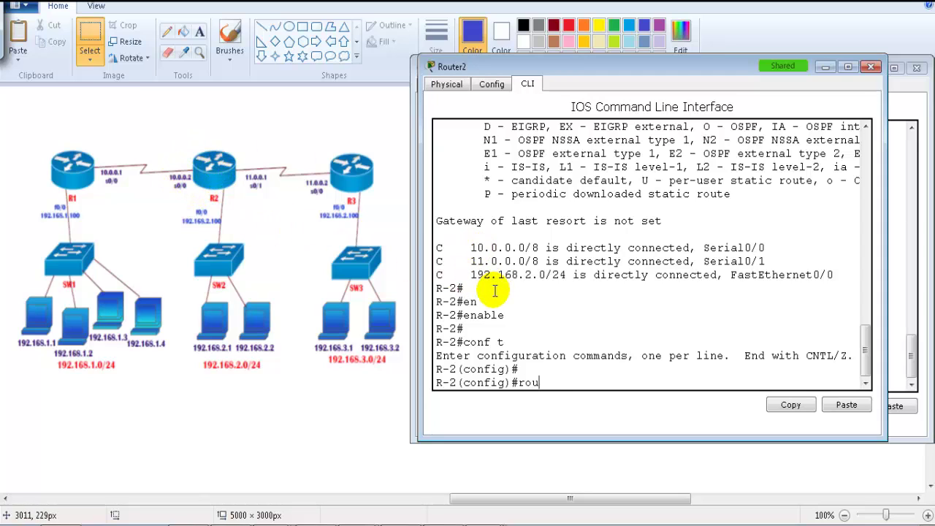
type("ter")
key("Tab")
key("Return")
type("router r")
key("Tab")
key("Return")
type("ve")
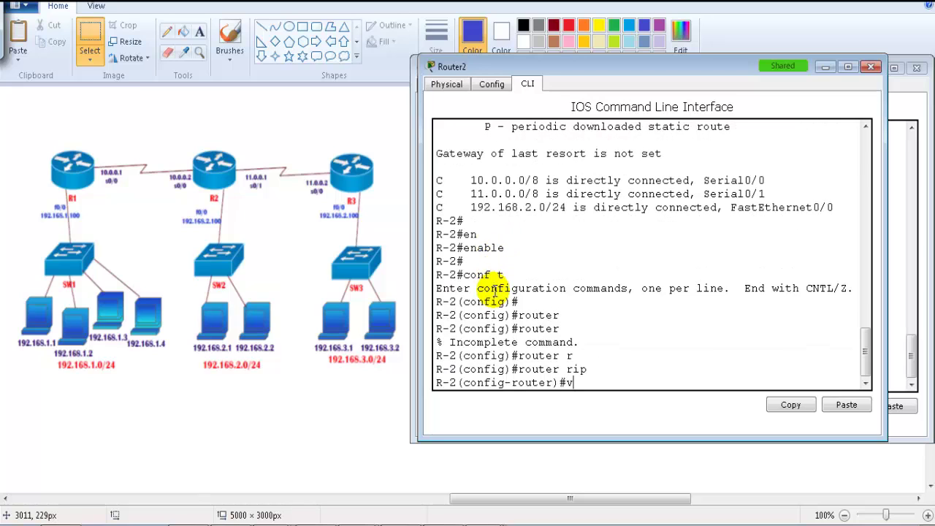
key("Tab")
type("2")
key("Return")
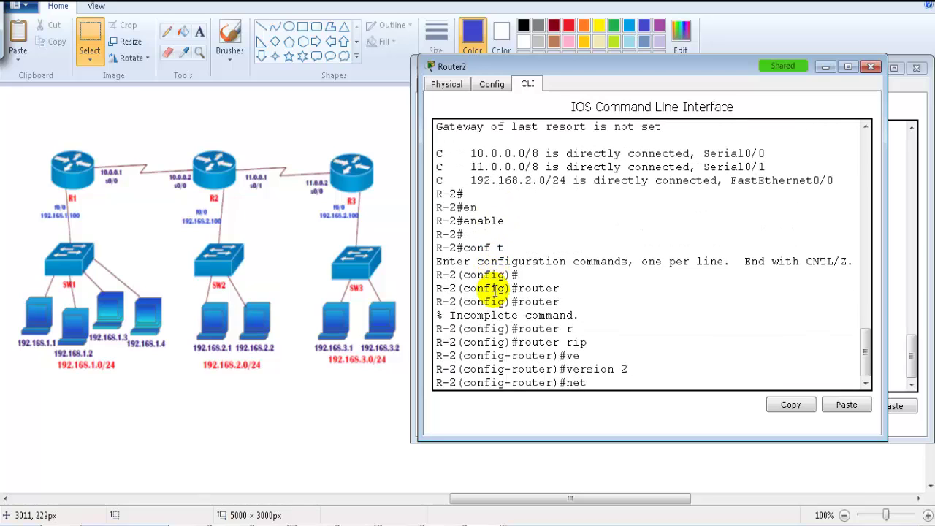
Step: Add networks 192.168.2.0 and 10.0.0.0 to Router2's RIP process
type("net")
key("Tab")
type("192.168.2.")
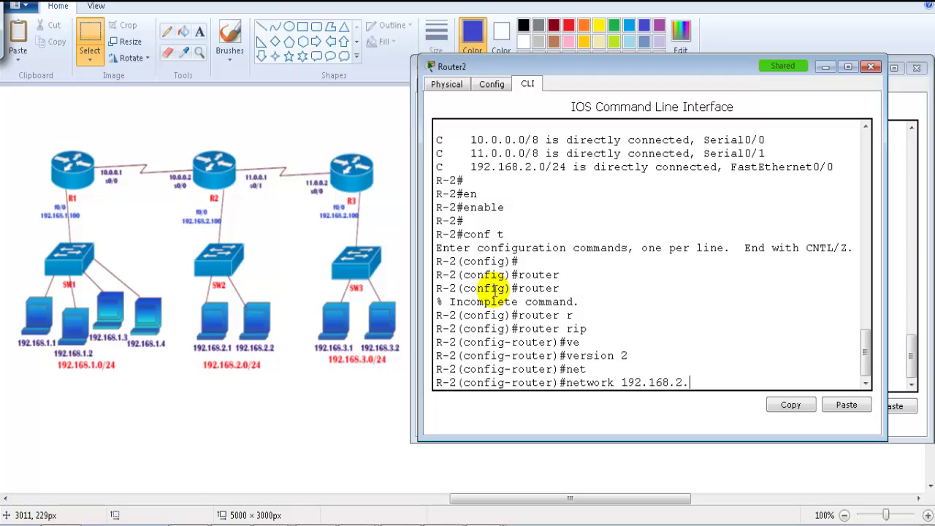
type("0")
key("Return")
type("net")
key("Tab")
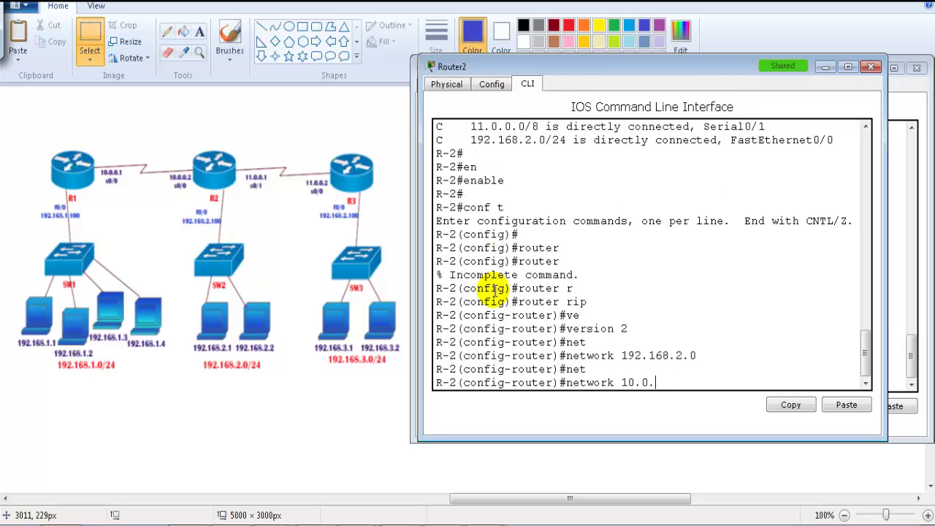
type("10.0.0.0")
key("Return")
Step: Add network 11.0.0.0, correcting the typo, and leave configuration mode with 'end'
type("net")
key("Tab")
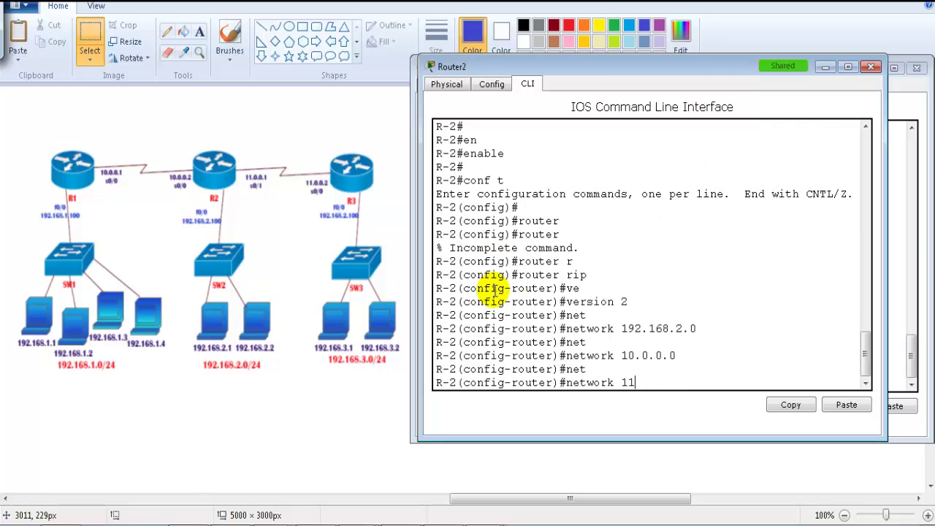
type("11.0.00")
key("Return")
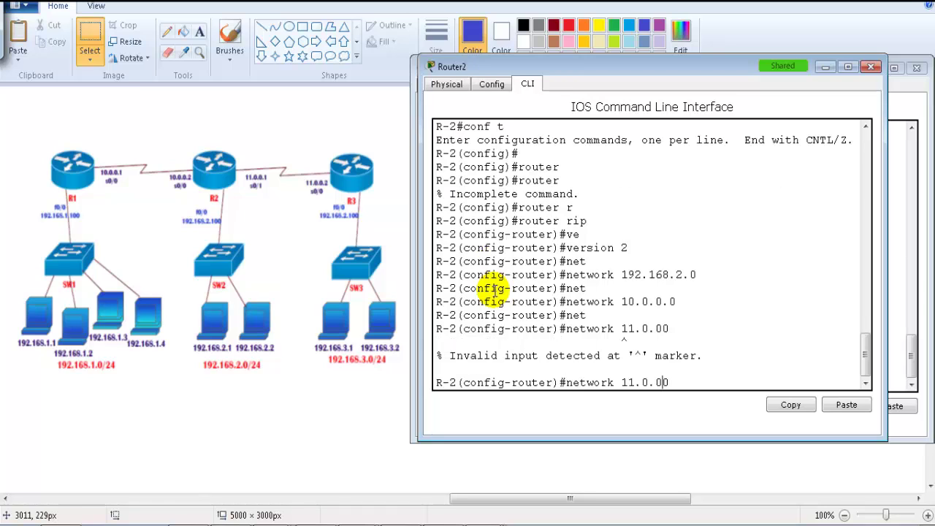
type(".")
key("Return")
key("Return")
type("en")
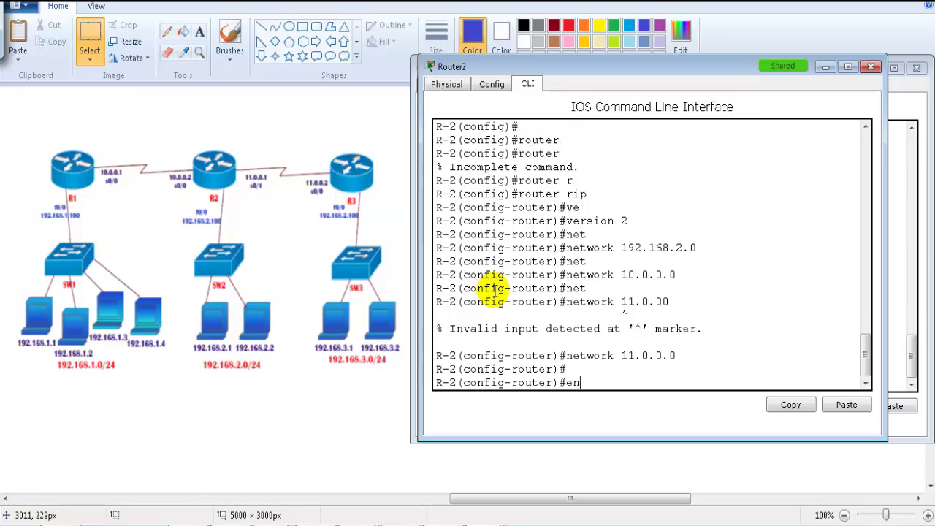
type("d")
key("Return")
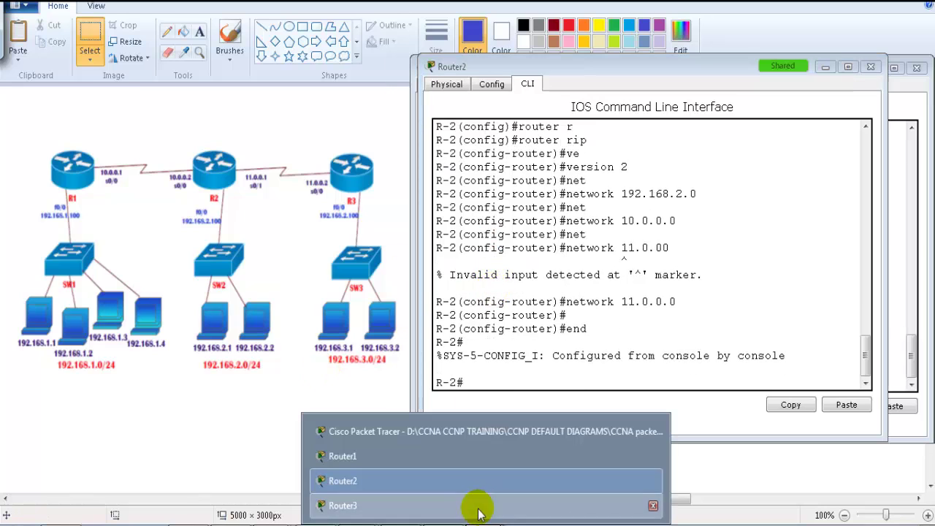
Step: On Router3, enter global configuration, start the RIP process and set version 2
left_click(475, 505)
left_click_drag(533, 70, 552, 70)
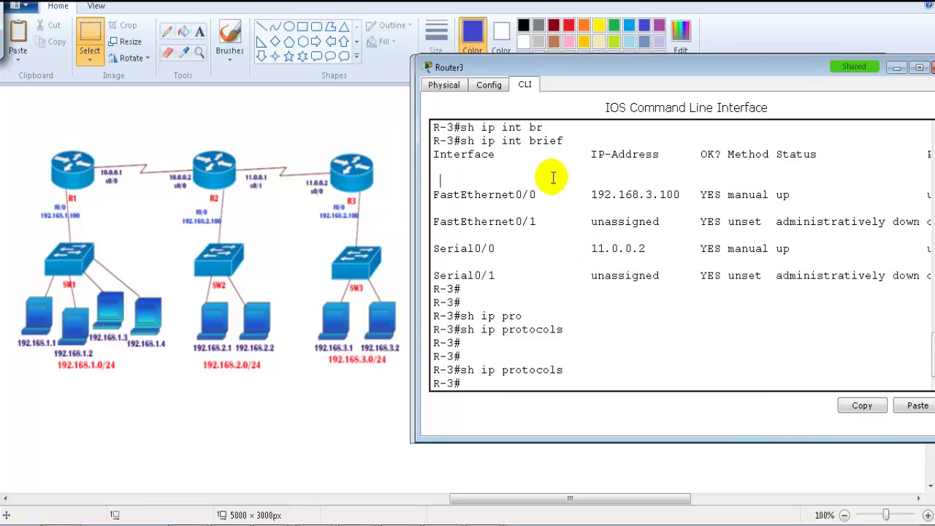
type("conf t")
key("Return")
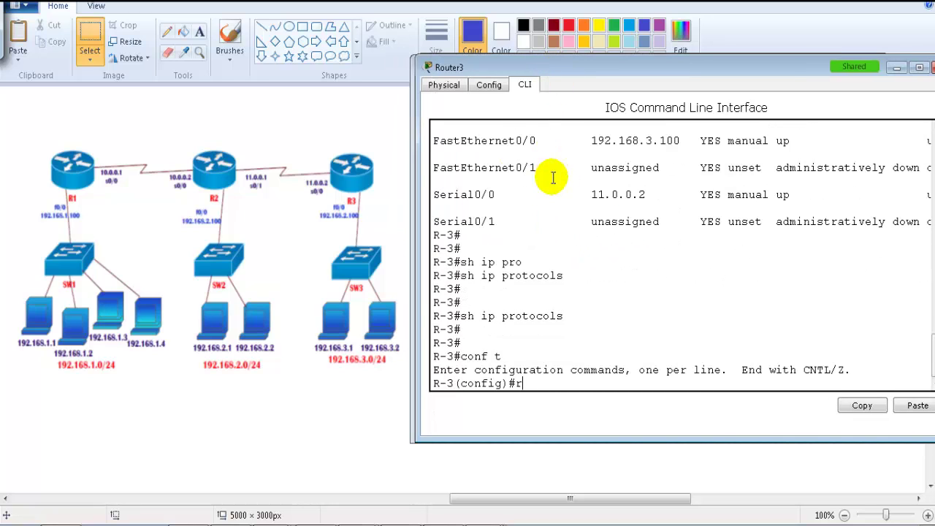
type("router r")
key("Tab")
key("Return")
type("ve")
key("Tab")
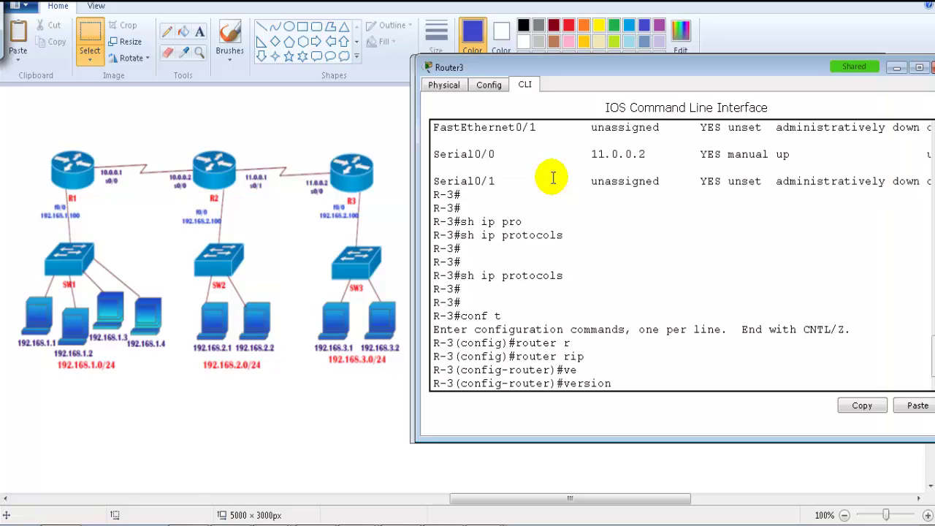
type("2")
key("Return")
Step: Check Router2's version 2 line, then advertise network 192.168.3.0 on Router3
type("net")
key("Tab")
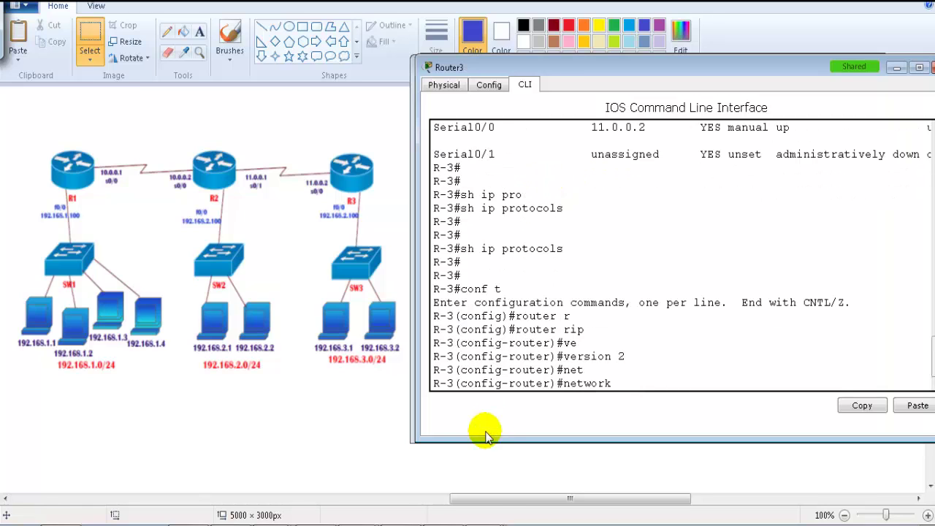
left_click(487, 522)
left_click(510, 482)
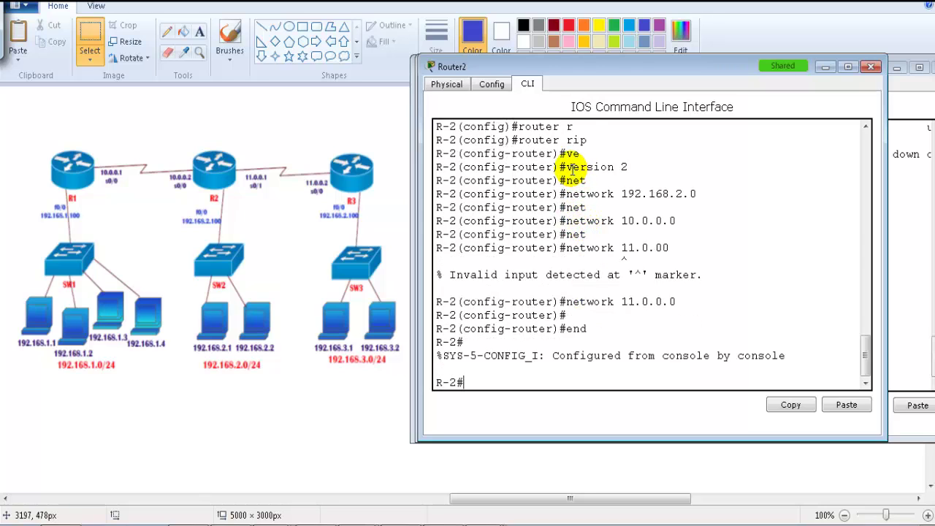
left_click_drag(564, 167, 629, 168)
left_click(896, 268)
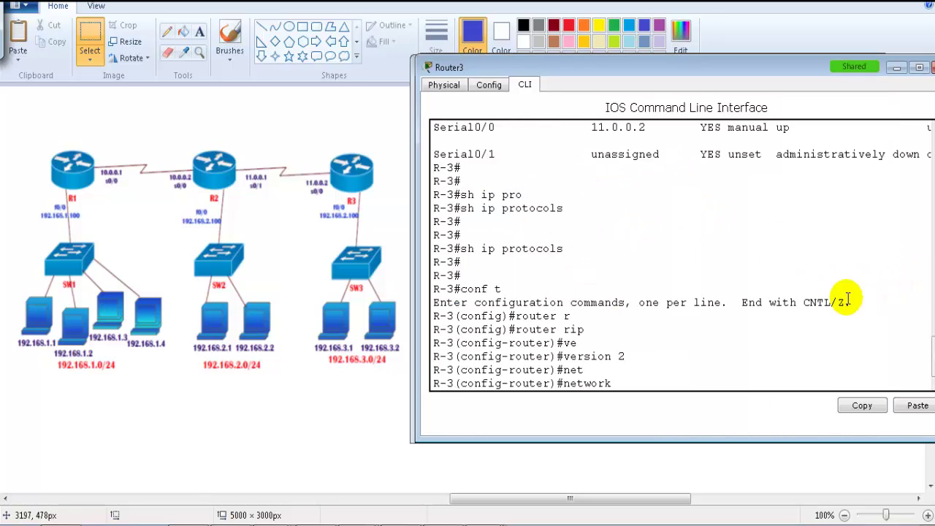
key("Tab")
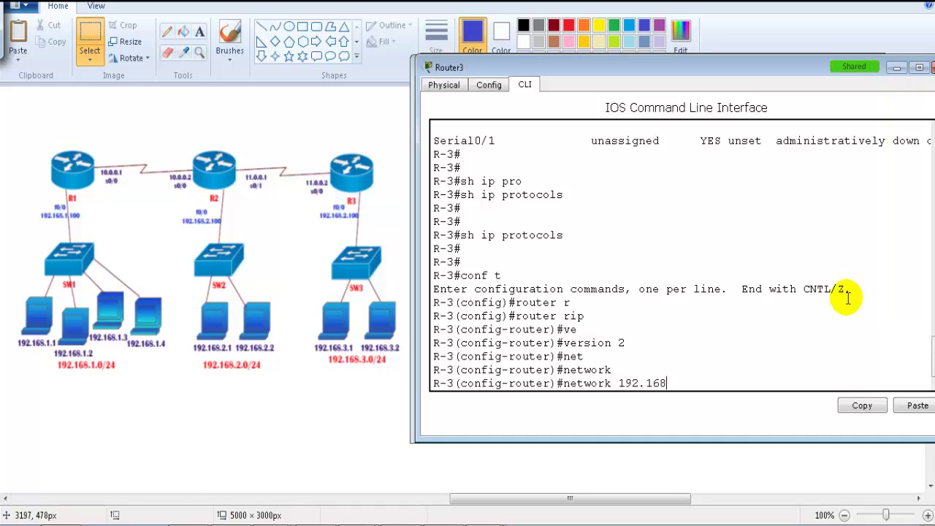
key("Return")
Step: Clear the stray characters and advertise network 11.0.0.0 on Router3
type("et")
key("Tab")
key("BackSpace")
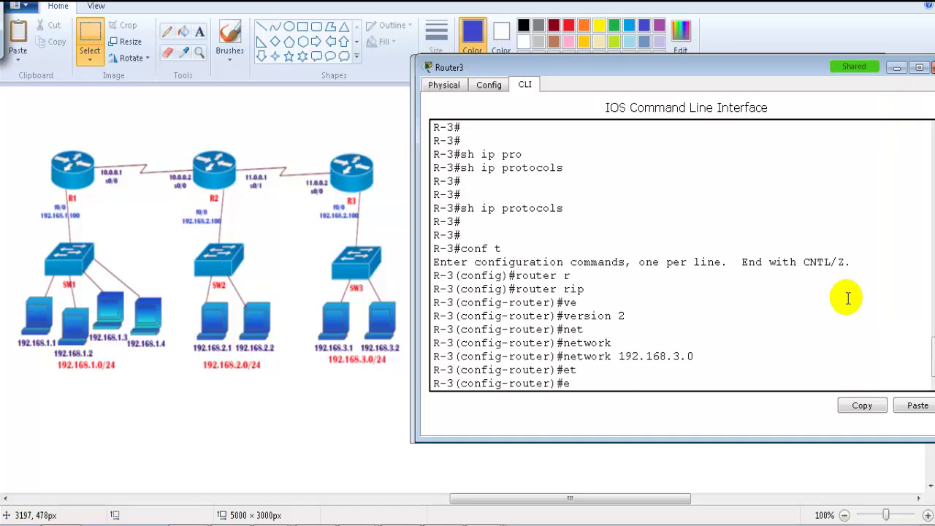
type("net")
key("Tab")
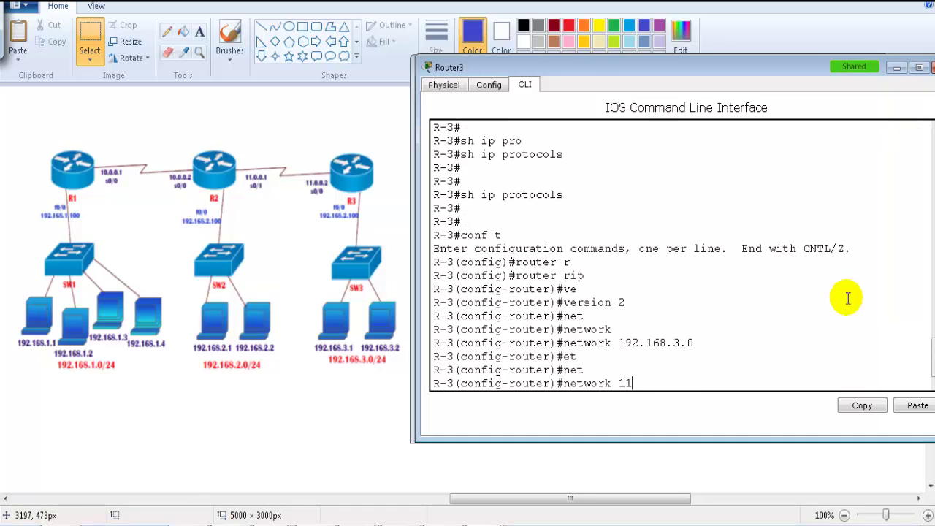
type("11.0.0.0")
key("Return")
Step: Exit RIP configuration with exit and end, then review Router3's network statements
type("exit")
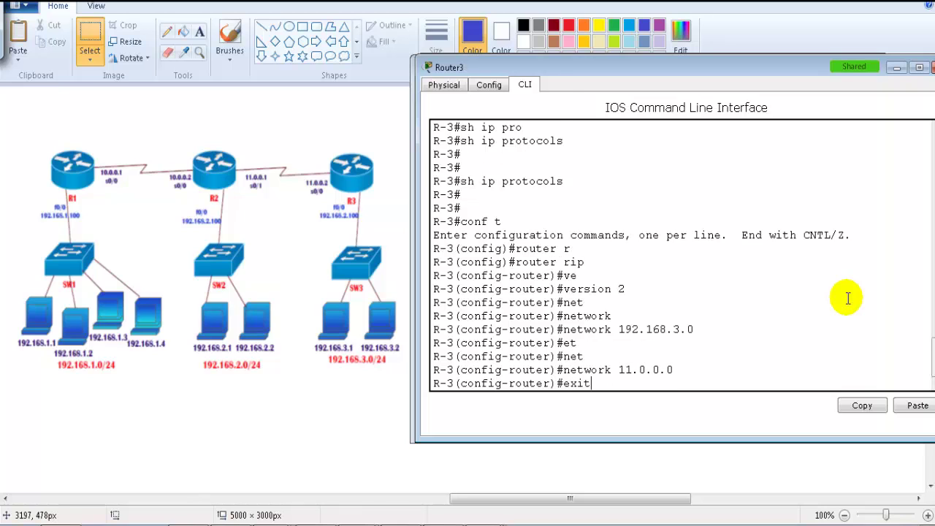
key("Return")
type("end")
key("Return")
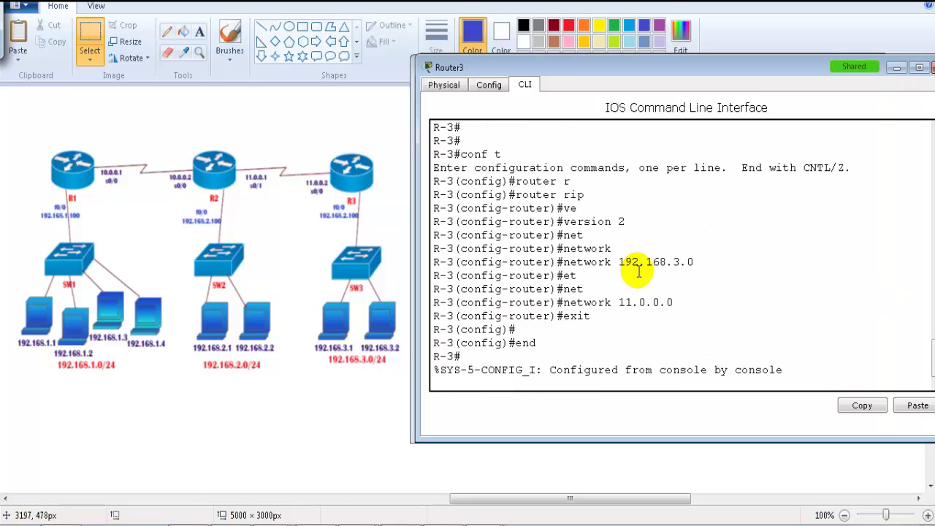
left_click_drag(633, 262, 674, 262)
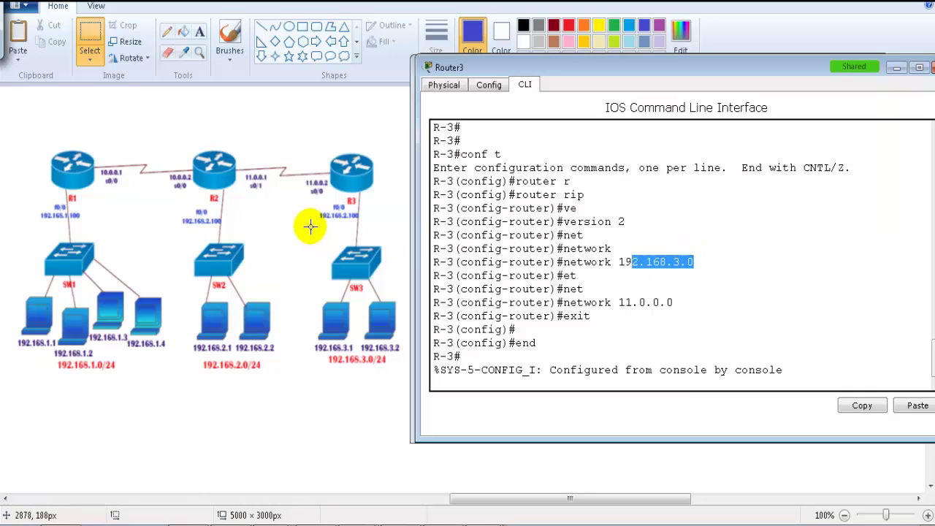
left_click_drag(577, 289, 657, 319)
left_click(611, 333)
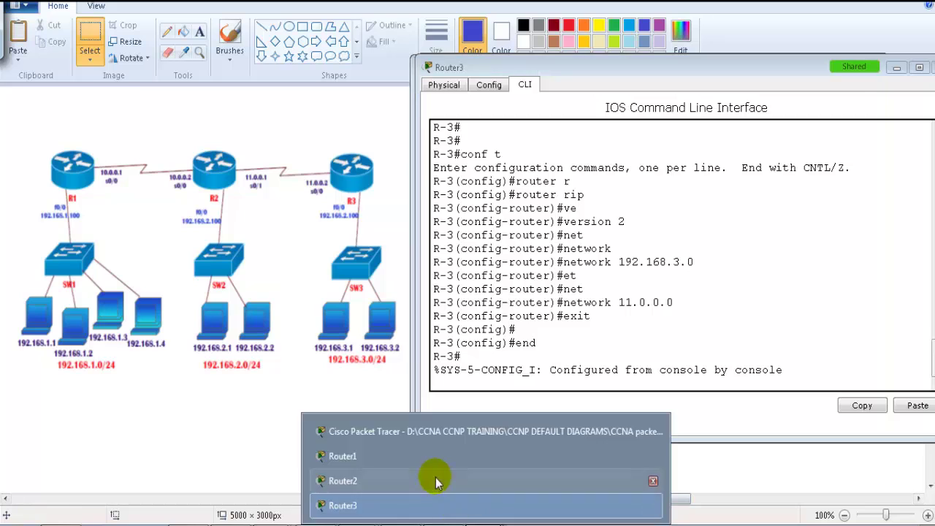
Step: Return Router1 to the privileged prompt and run show ip route to list its routes
left_click(431, 460)
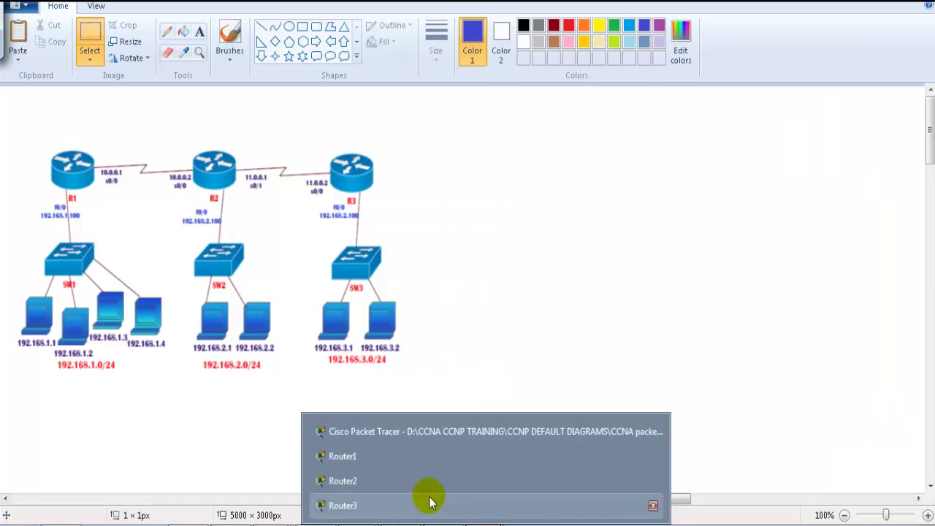
left_click(417, 462)
key("Return")
type("en")
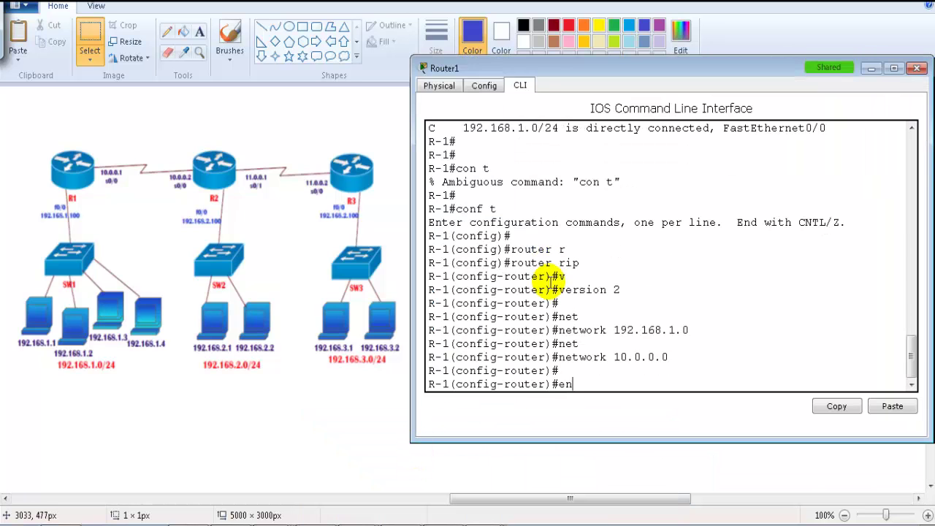
type("d")
key("Return")
type("sh")
key("Return")
type("end")
key("Return")
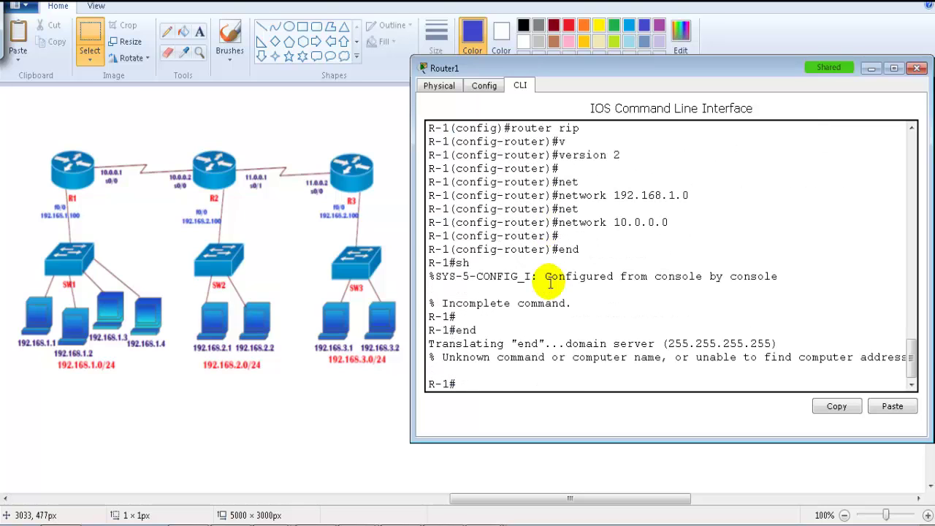
type("sh ip rou")
key("Tab")
key("Return")
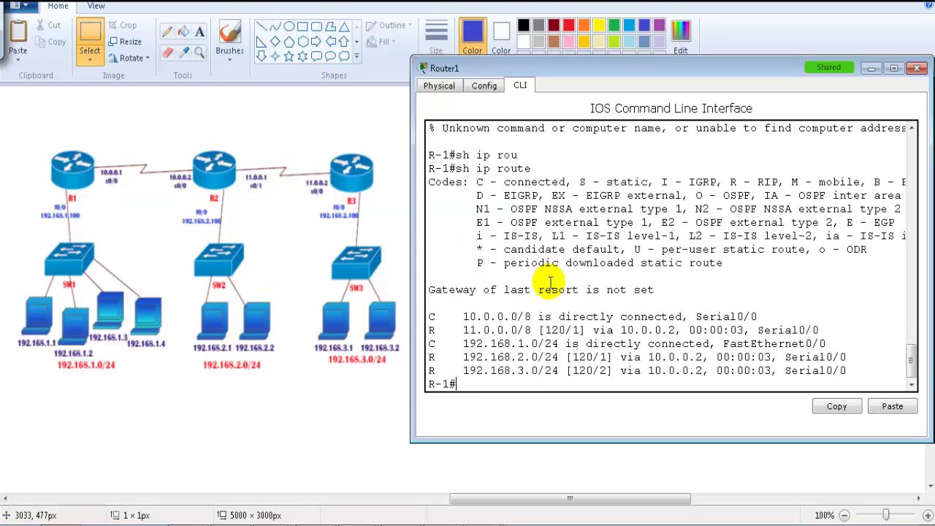
key("Return")
key("Return")
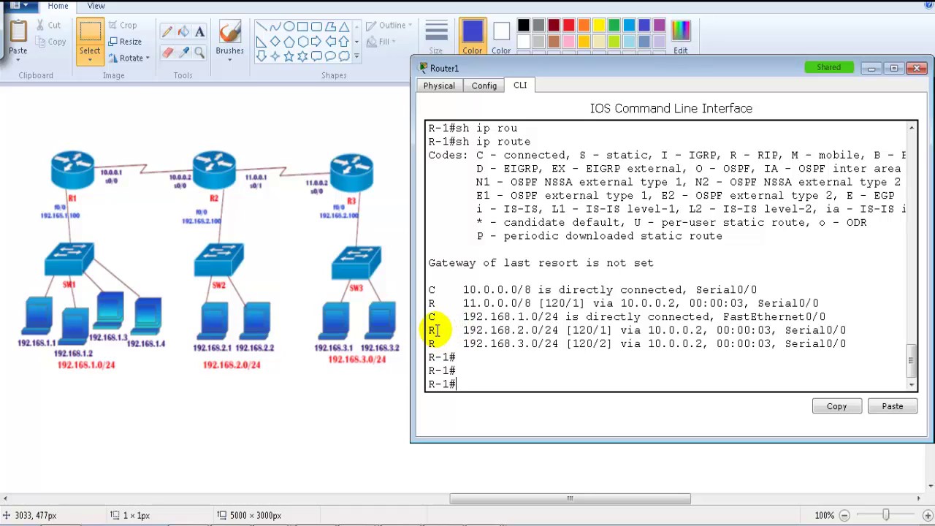
left_click_drag(431, 330, 657, 361)
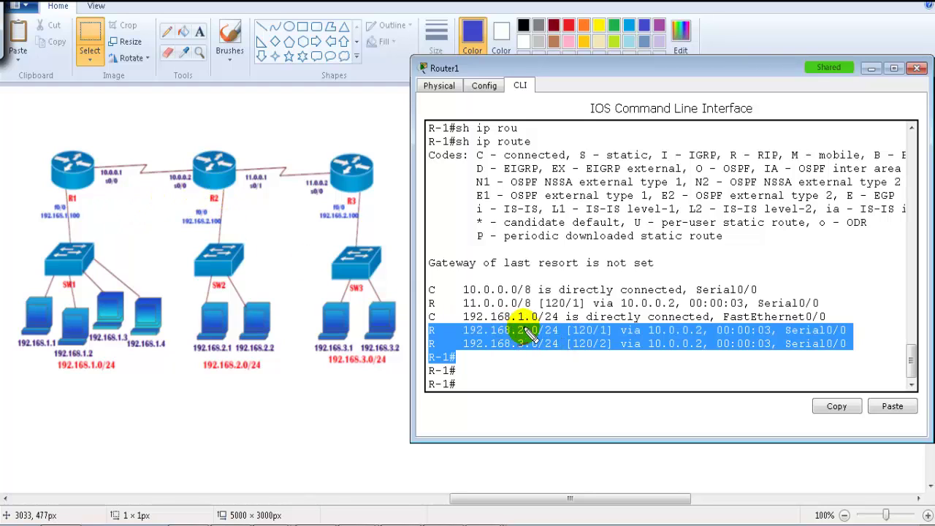
mouse_move(458, 324)
left_mouse_down()
mouse_move(457, 361)
mouse_move(458, 334)
mouse_move(472, 324)
mouse_move(633, 329)
mouse_move(616, 327)
mouse_move(618, 364)
left_mouse_up()
left_click_drag(462, 358, 616, 358)
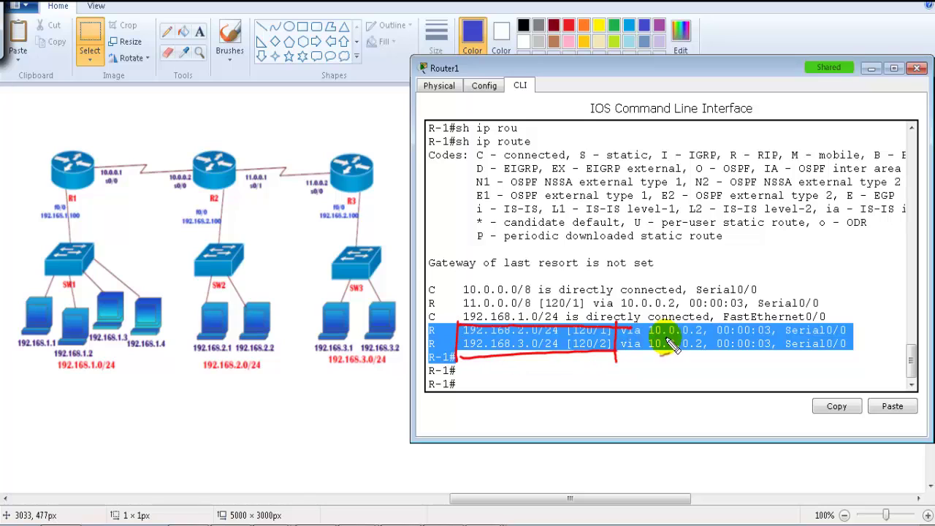
mouse_move(662, 322)
left_mouse_down()
mouse_move(702, 313)
mouse_move(658, 358)
mouse_move(671, 344)
left_mouse_up()
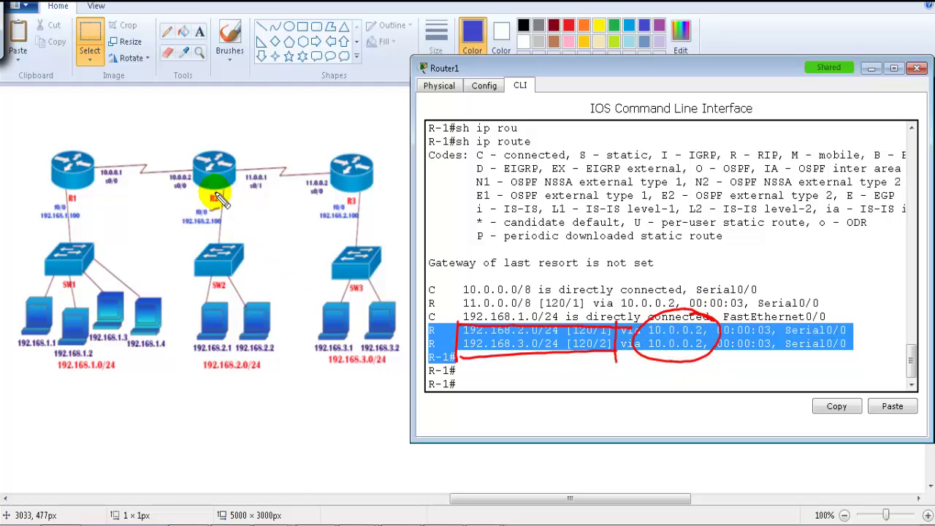
mouse_move(199, 168)
left_mouse_down()
mouse_move(97, 153)
mouse_move(117, 149)
left_mouse_up()
left_click_drag(99, 156, 122, 163)
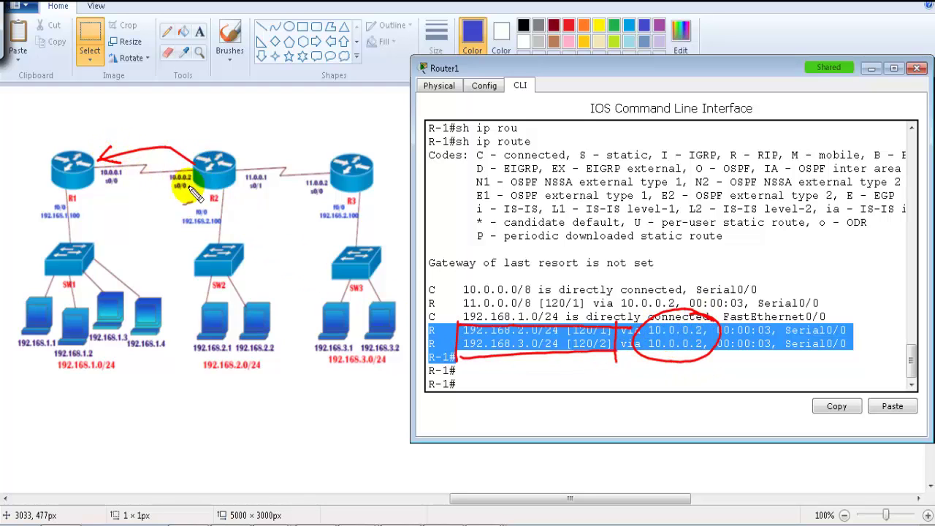
mouse_move(188, 162)
left_mouse_down()
mouse_move(200, 191)
mouse_move(175, 203)
left_mouse_up()
mouse_move(111, 194)
left_mouse_down()
mouse_move(144, 186)
mouse_move(142, 195)
mouse_move(203, 241)
left_mouse_up()
left_click_drag(203, 190, 313, 255)
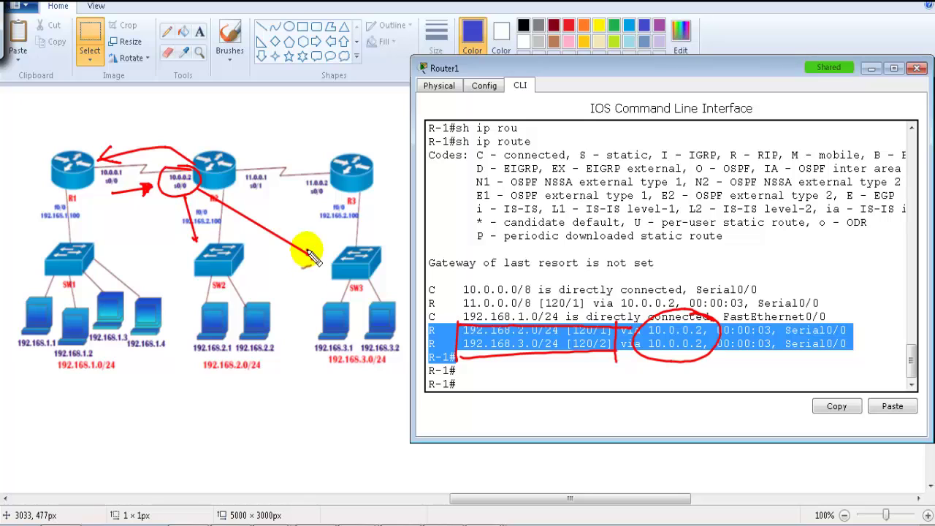
key("Escape")
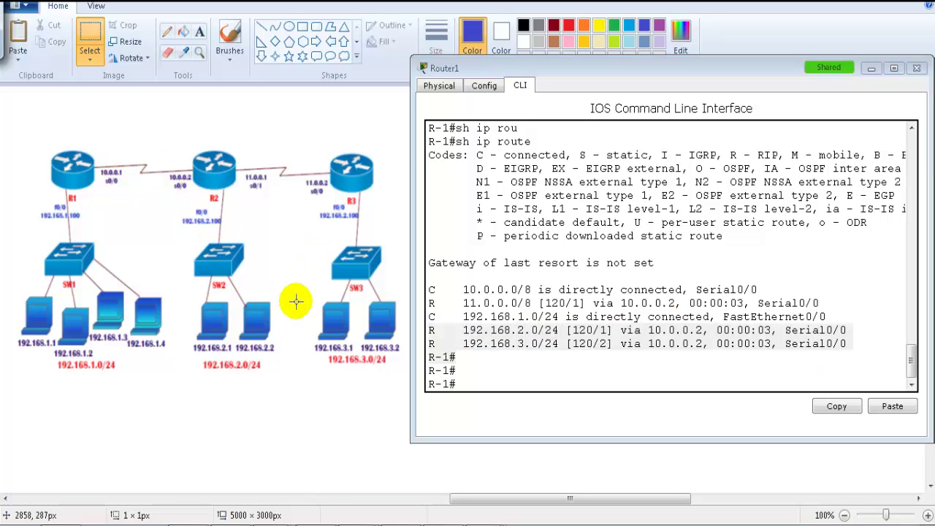
key("ctrl+shift")
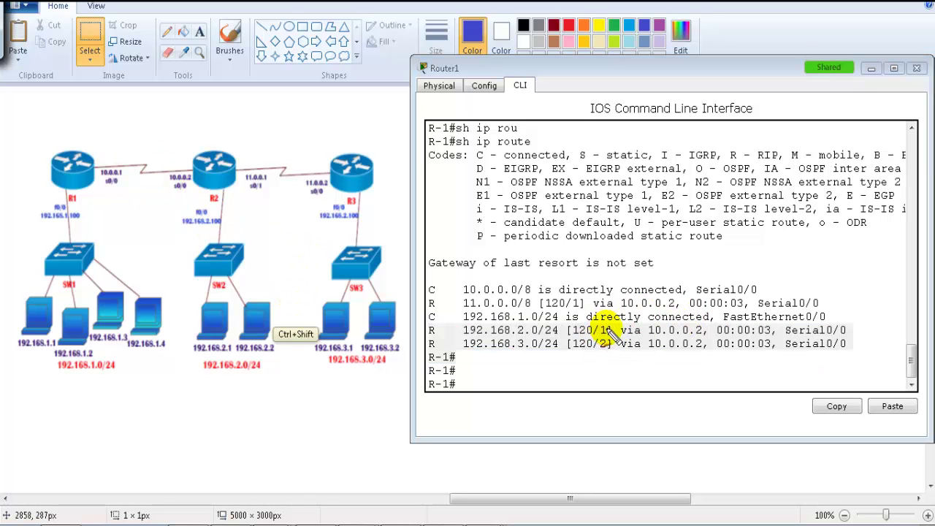
mouse_move(610, 333)
left_mouse_down()
mouse_move(568, 334)
mouse_move(621, 341)
mouse_move(610, 357)
mouse_move(590, 340)
mouse_move(603, 351)
mouse_move(560, 411)
mouse_move(548, 404)
mouse_move(563, 405)
left_mouse_up()
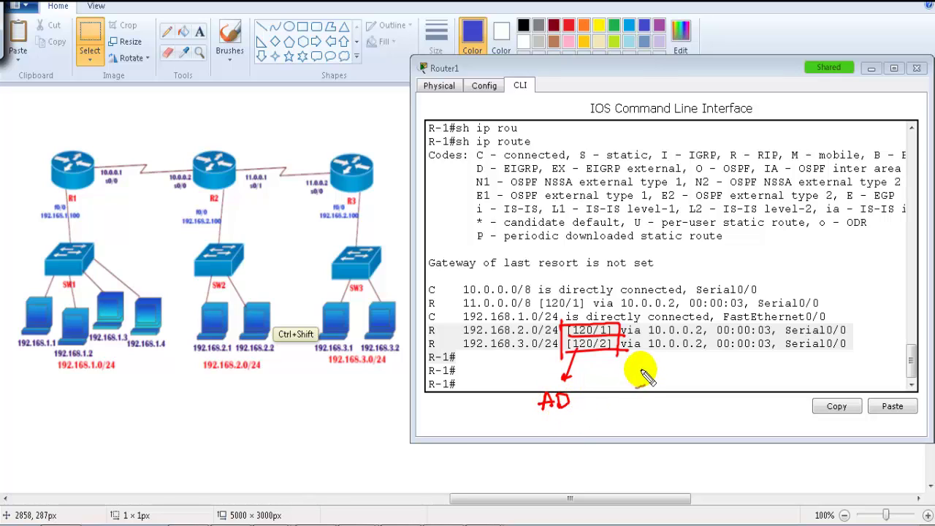
mouse_move(612, 351)
left_mouse_down()
mouse_move(624, 375)
mouse_move(617, 401)
mouse_move(665, 387)
left_mouse_up()
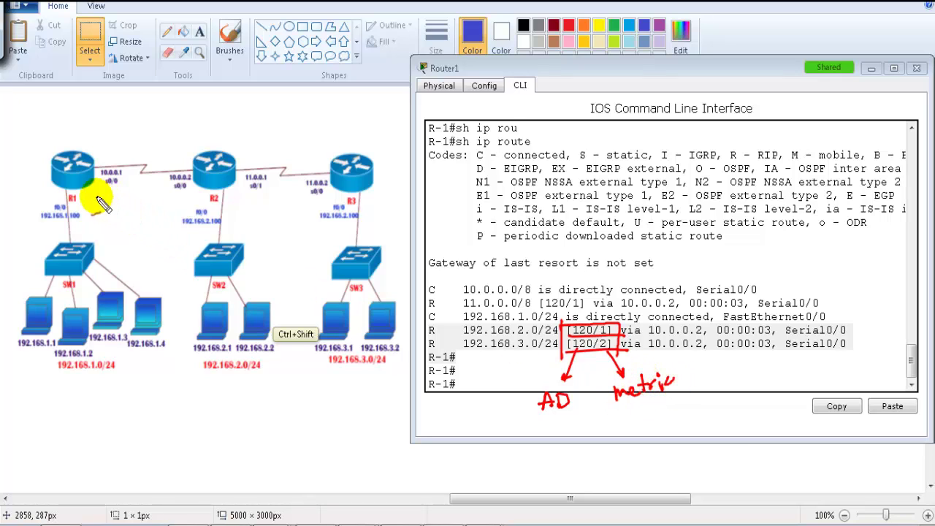
mouse_move(88, 193)
left_mouse_down()
mouse_move(128, 212)
mouse_move(196, 289)
left_mouse_up()
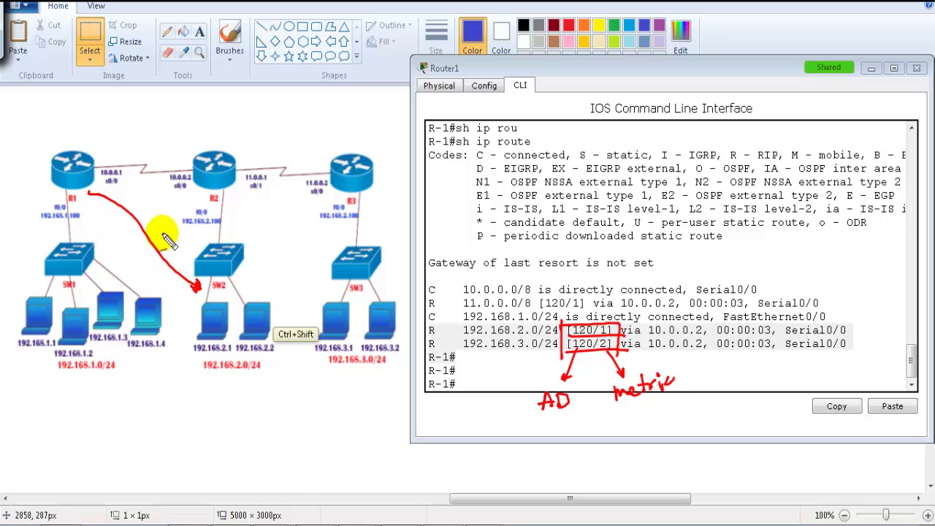
mouse_move(165, 216)
left_mouse_down()
mouse_move(169, 245)
mouse_move(174, 225)
left_mouse_up()
left_click_drag(104, 173, 181, 171)
left_click_drag(181, 170, 178, 180)
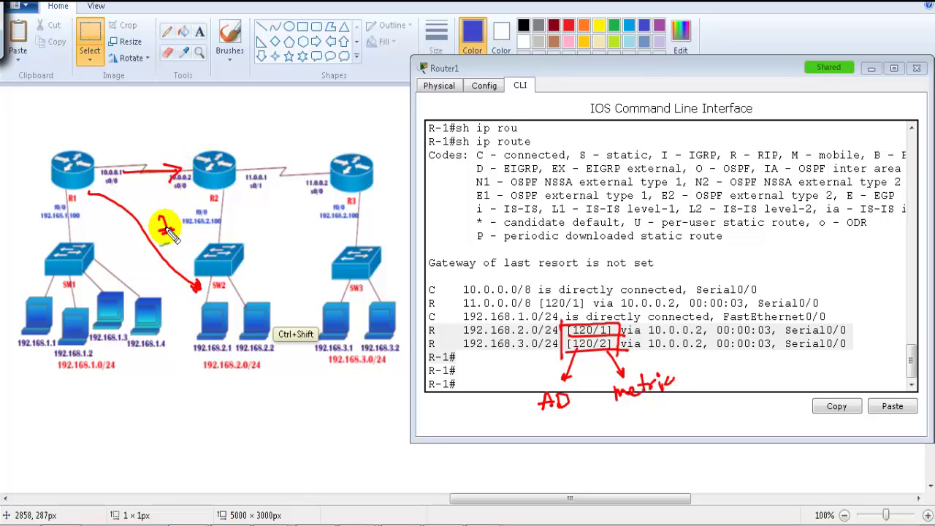
mouse_move(86, 180)
left_mouse_down()
mouse_move(214, 223)
mouse_move(321, 307)
left_mouse_up()
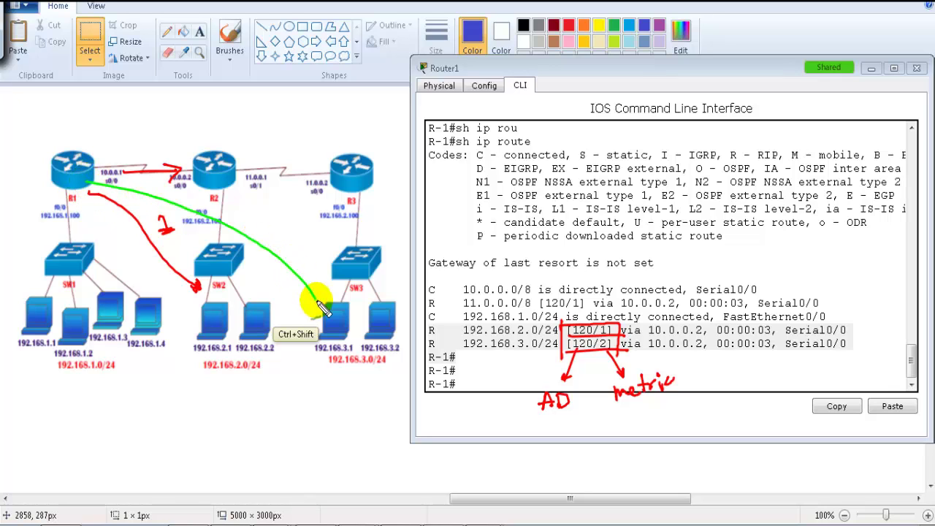
mouse_move(222, 152)
left_mouse_down()
mouse_move(319, 154)
mouse_move(220, 149)
mouse_move(365, 151)
left_mouse_up()
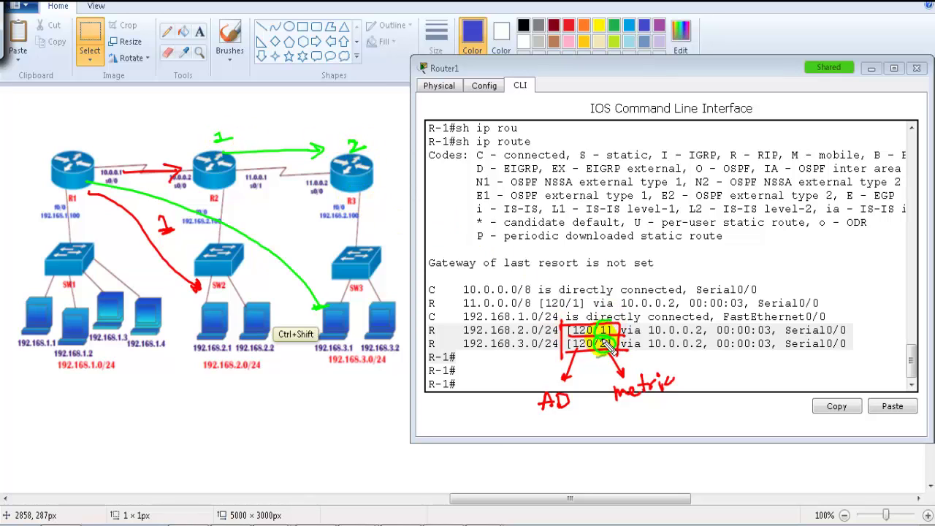
left_click_drag(608, 345, 584, 358)
mouse_move(512, 355)
left_mouse_down()
mouse_move(556, 348)
mouse_move(496, 339)
mouse_move(489, 359)
mouse_move(516, 375)
mouse_move(504, 337)
mouse_move(558, 336)
mouse_move(464, 326)
mouse_move(516, 341)
mouse_move(517, 323)
mouse_move(499, 369)
left_mouse_up()
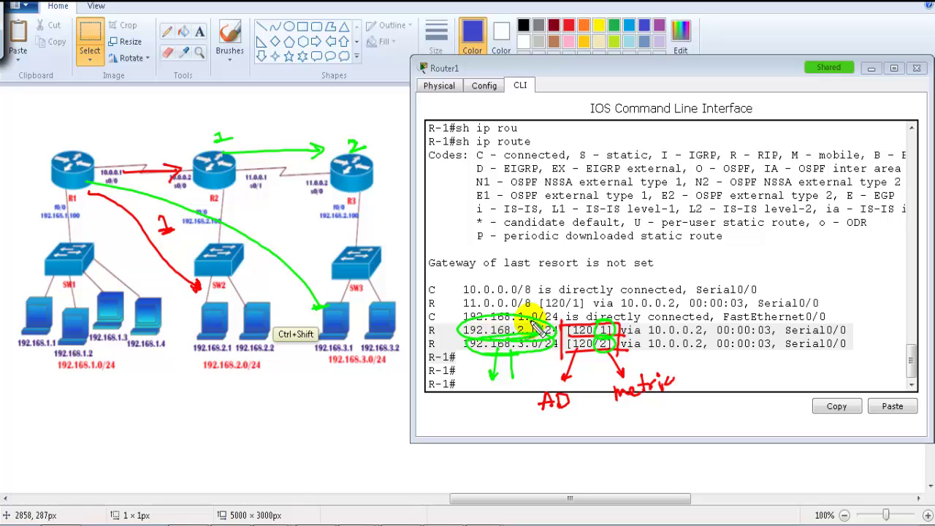
key("Escape")
Step: Highlight Router1's 192.168.3.0 metric, Serial0/0 interface, 11.0.0.0/8 route and R - RIP code
left_click(544, 344)
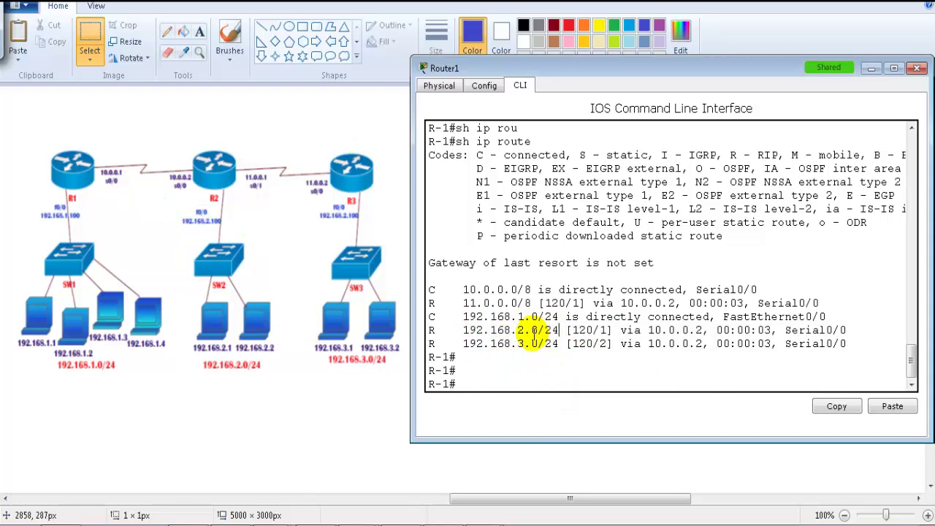
left_click_drag(585, 349, 622, 359)
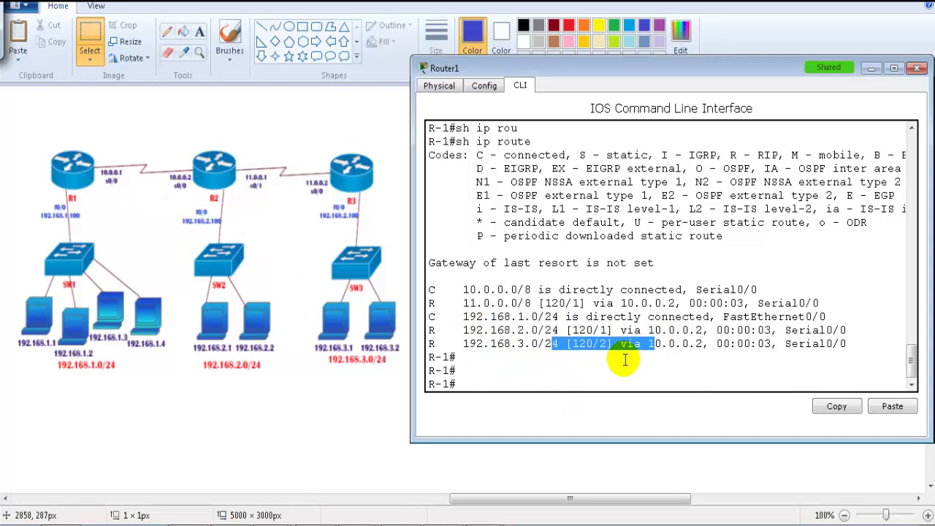
left_click(599, 355)
left_click_drag(782, 343, 872, 355)
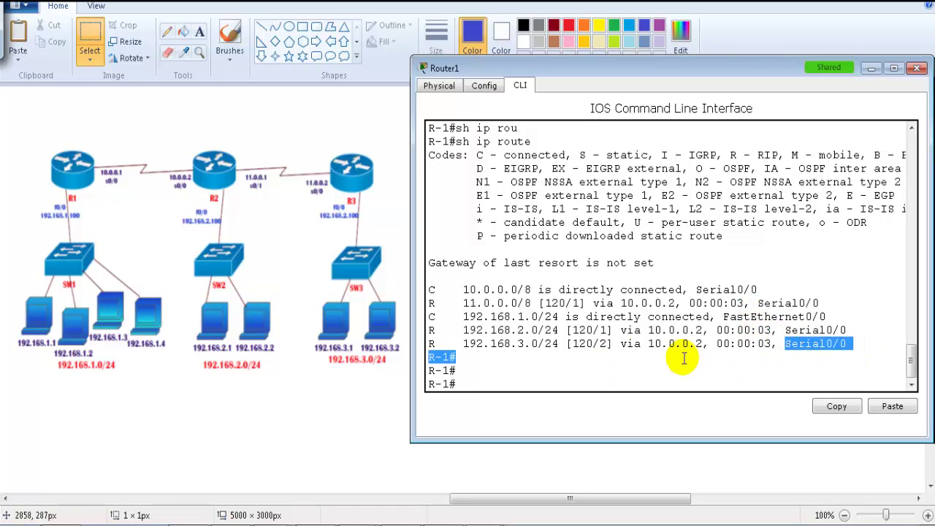
left_click_drag(465, 303, 713, 306)
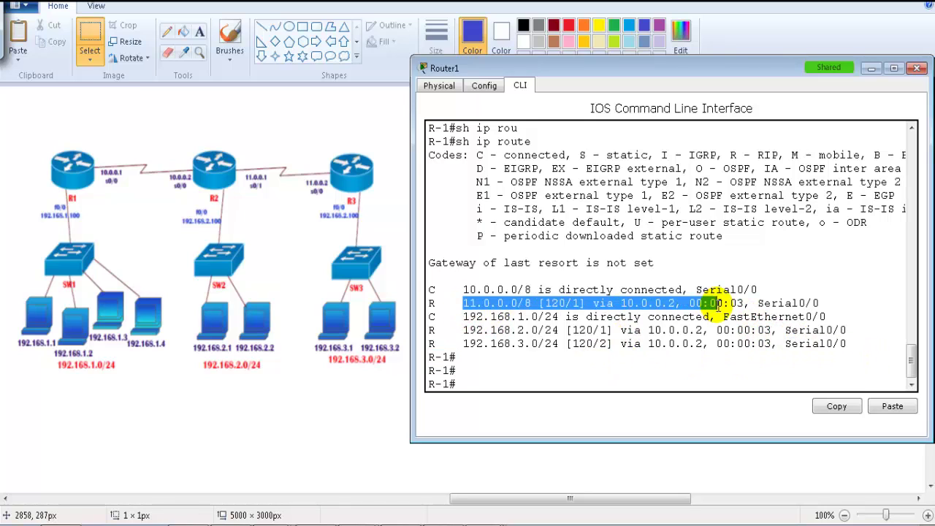
left_click(479, 339)
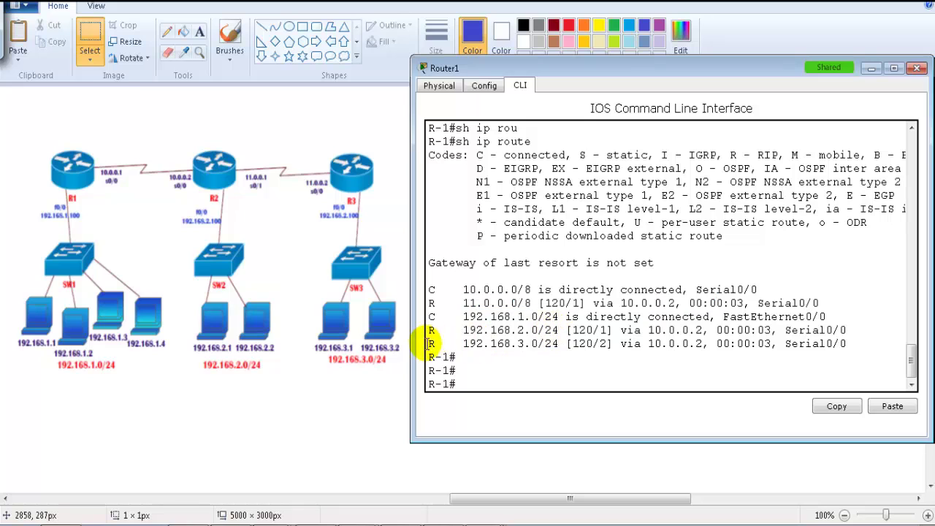
left_click_drag(431, 341, 440, 343)
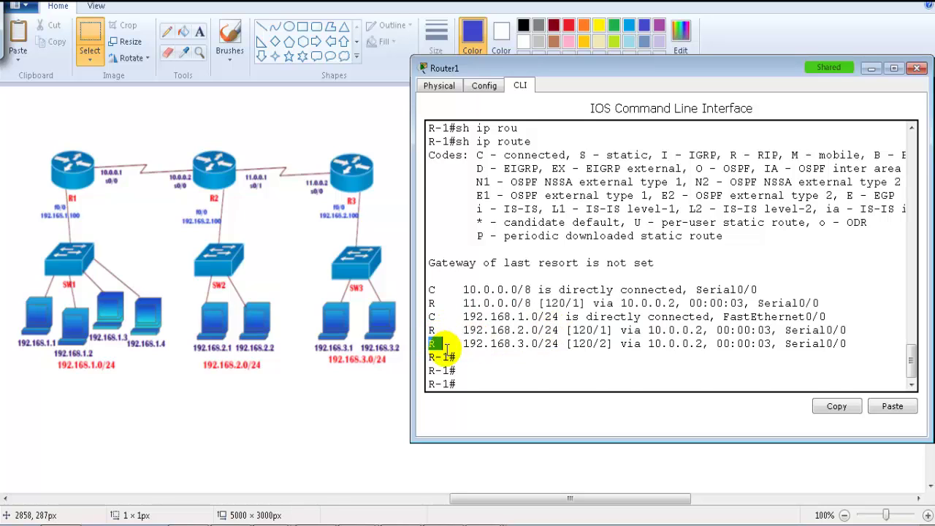
scroll(550, 293, "up", 1)
left_click_drag(725, 200, 795, 199)
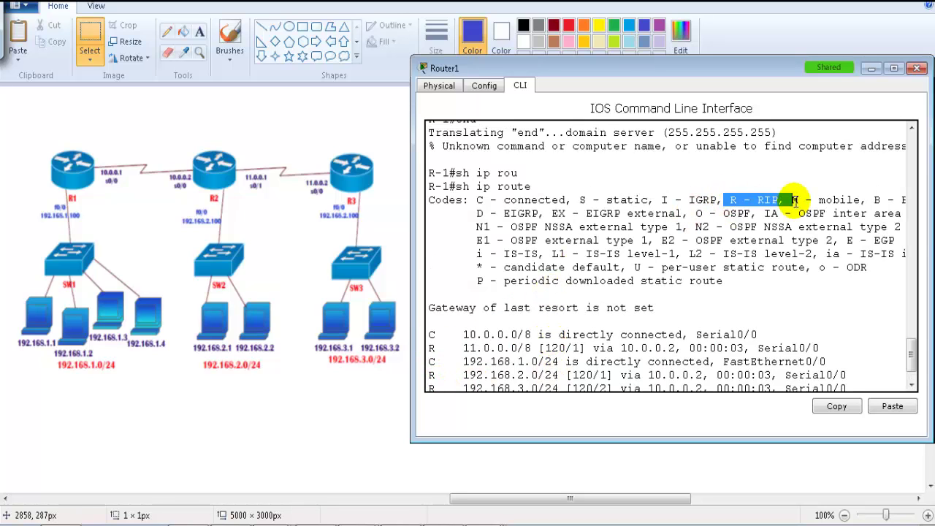
left_click(775, 234)
Step: Run show ip route rip on Router1 and highlight the RIP-only output
key("Return")
key("Return")
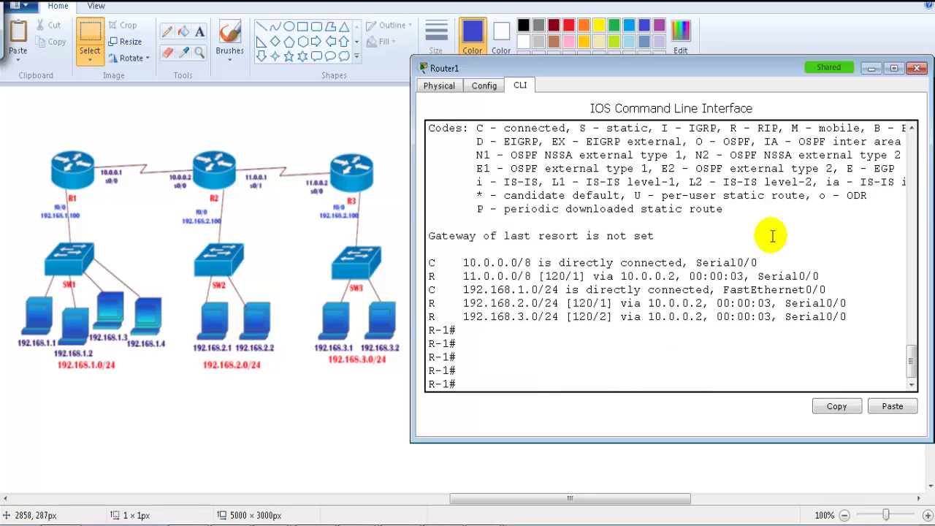
type("sh ip ro")
key("Tab")
type("r")
key("Tab")
type("ip")
key("Return")
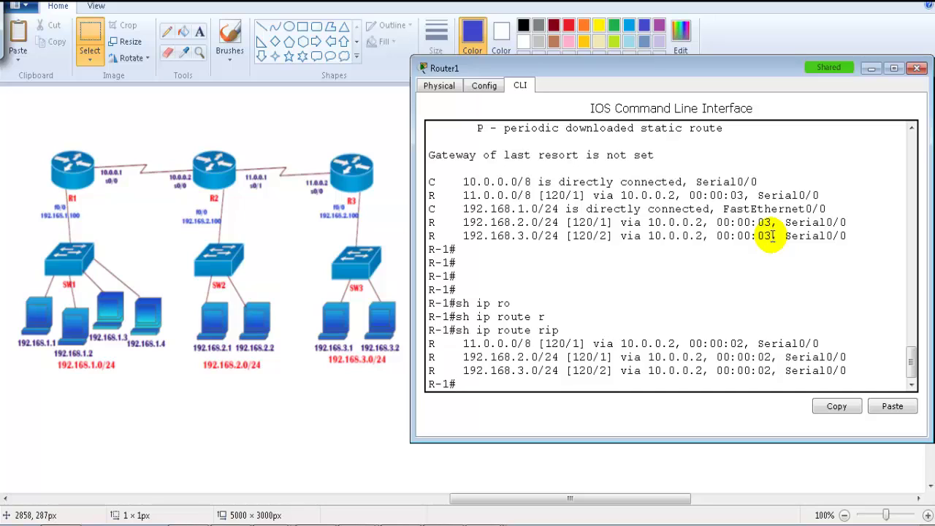
left_click_drag(498, 330, 569, 330)
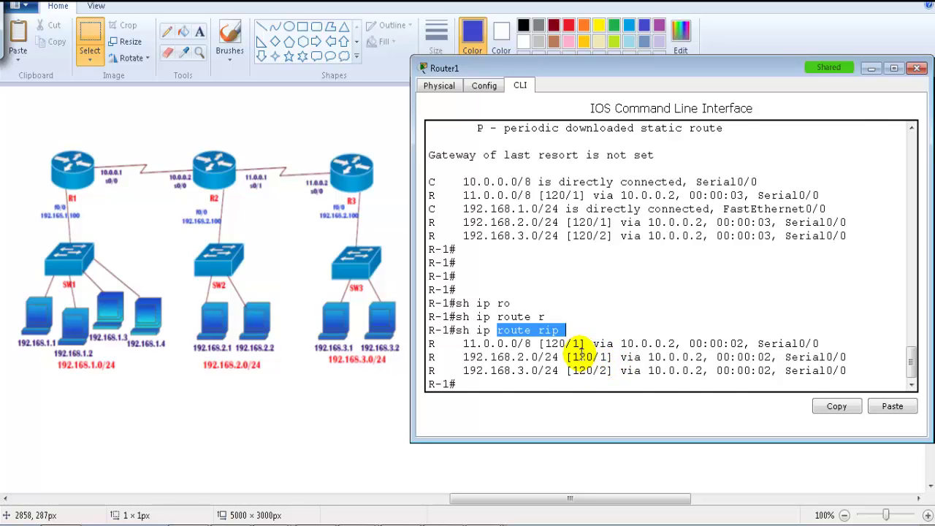
scroll(577, 355, "up", 4)
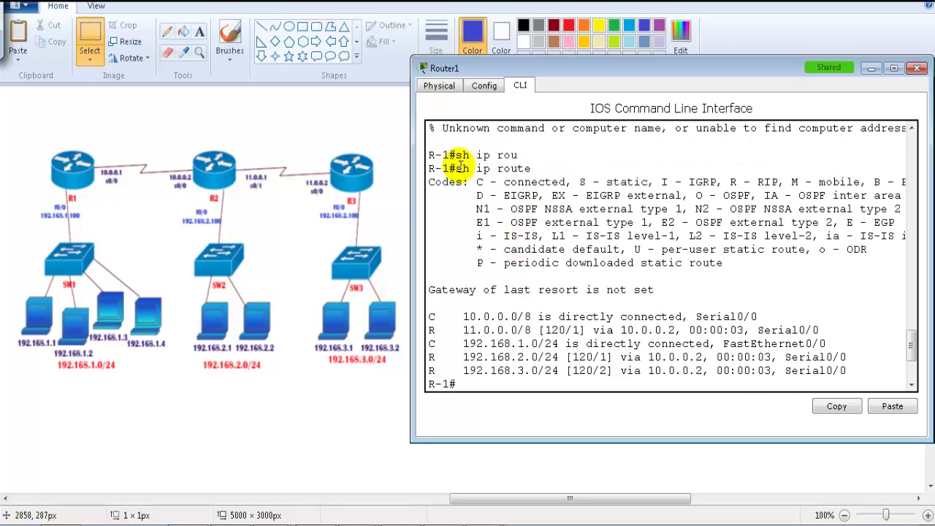
left_click_drag(457, 168, 537, 168)
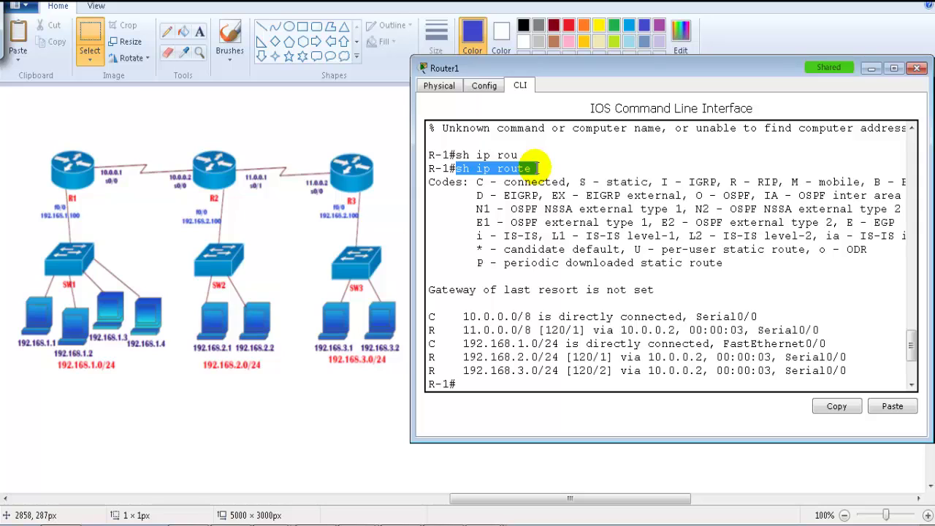
scroll(562, 292, "down", 4)
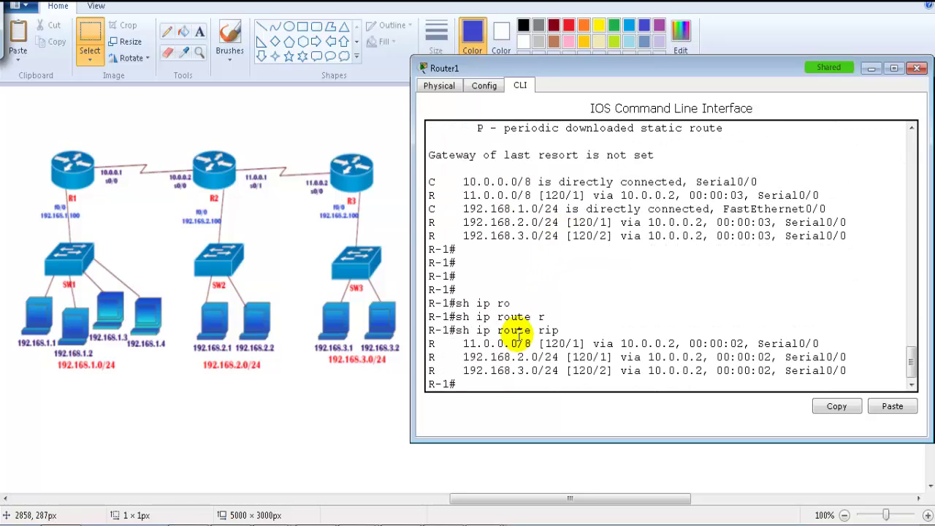
left_click_drag(498, 330, 565, 329)
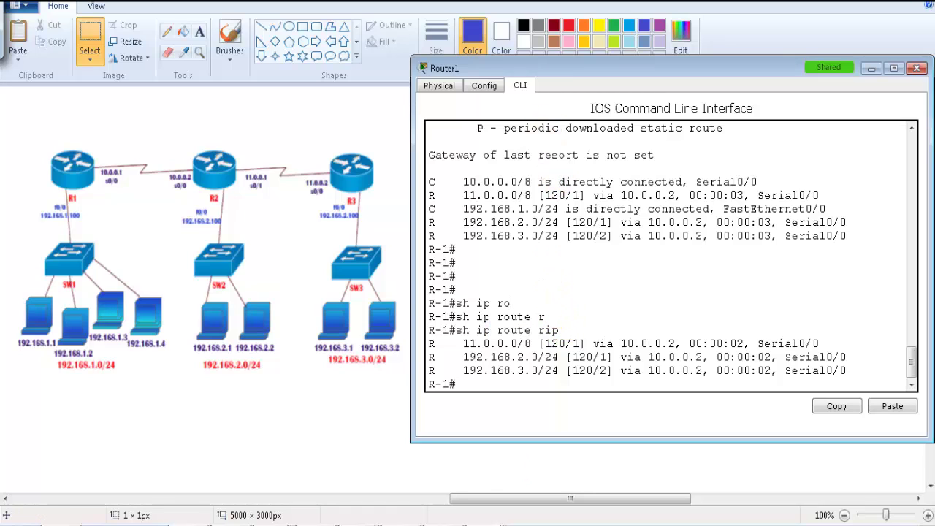
Step: Bring Router2's CLI to the front and run show ip route
mouse_move(459, 524)
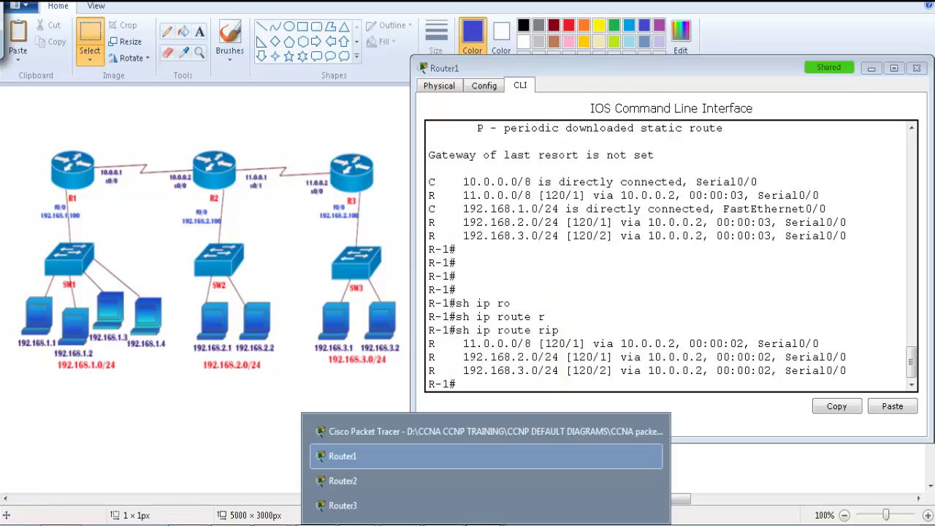
left_click(459, 506)
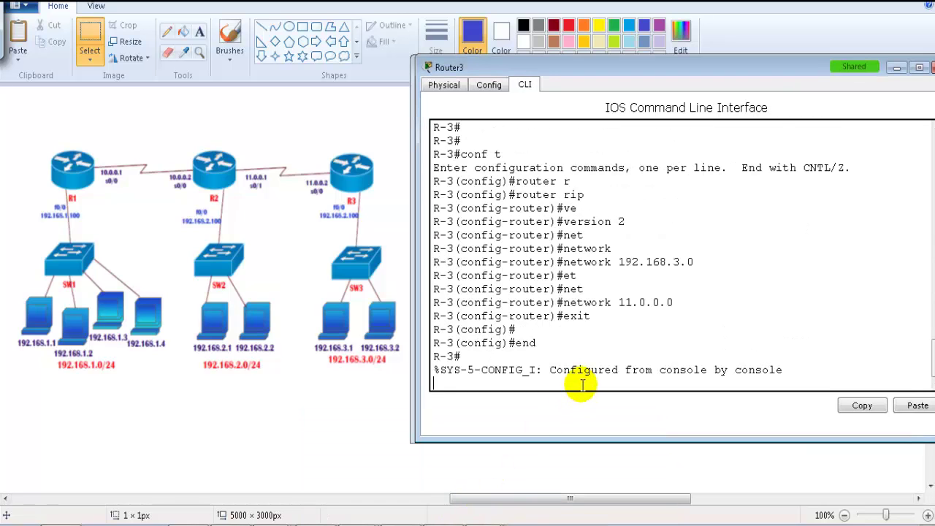
mouse_move(511, 520)
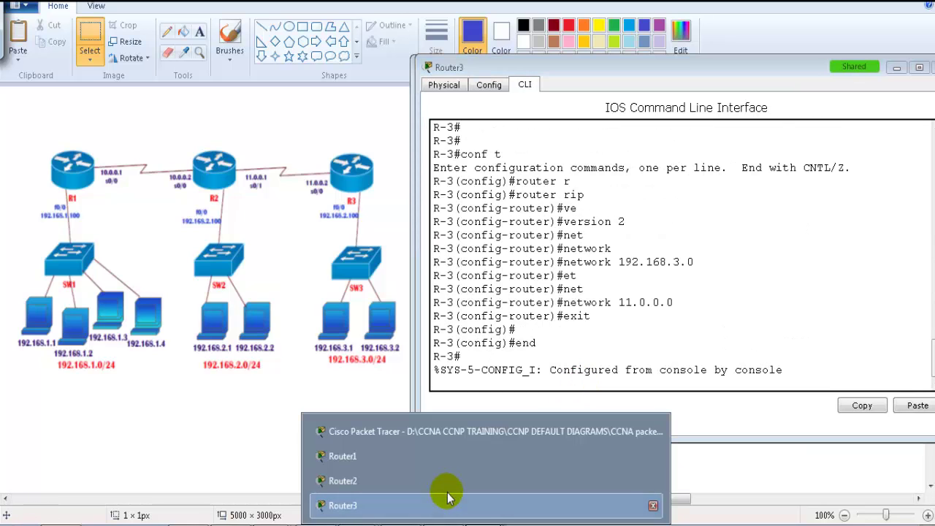
left_click(443, 481)
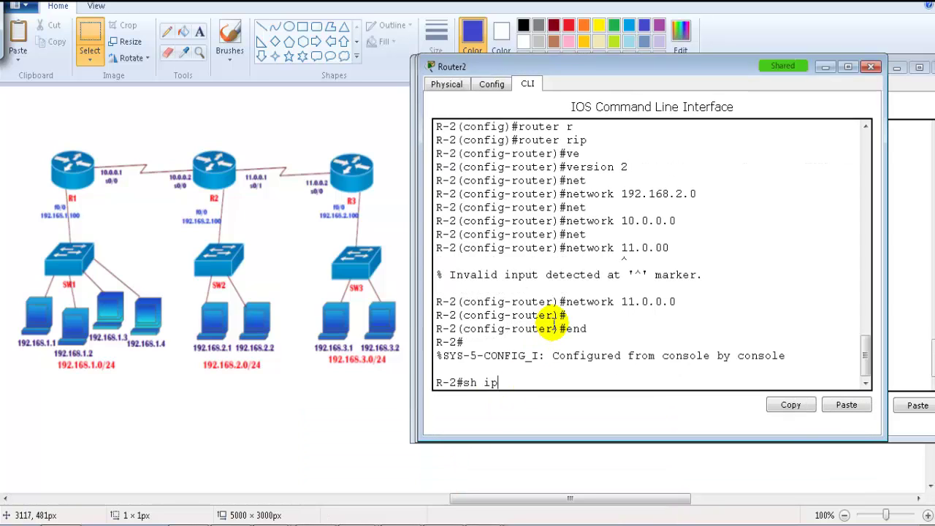
type("ru")
key("Tab")
key("Return")
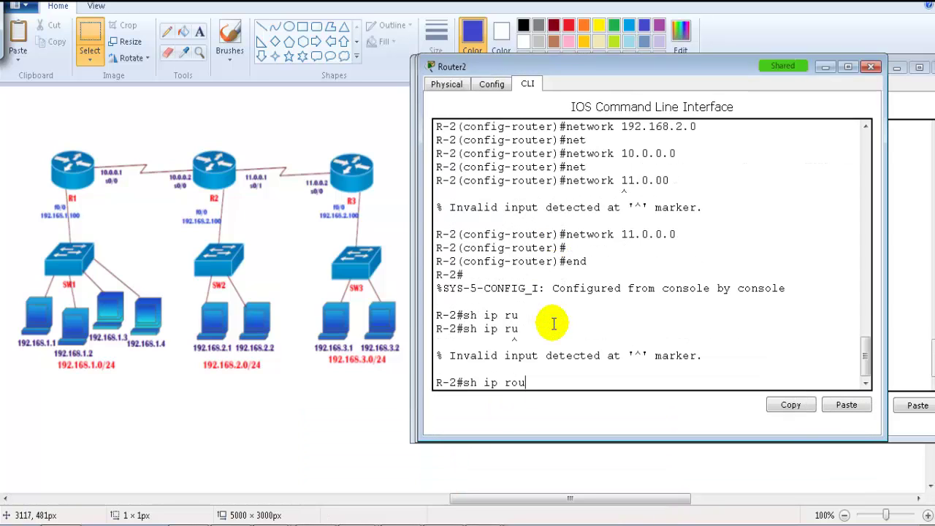
type("sh ip rou")
key("Tab")
key("Return")
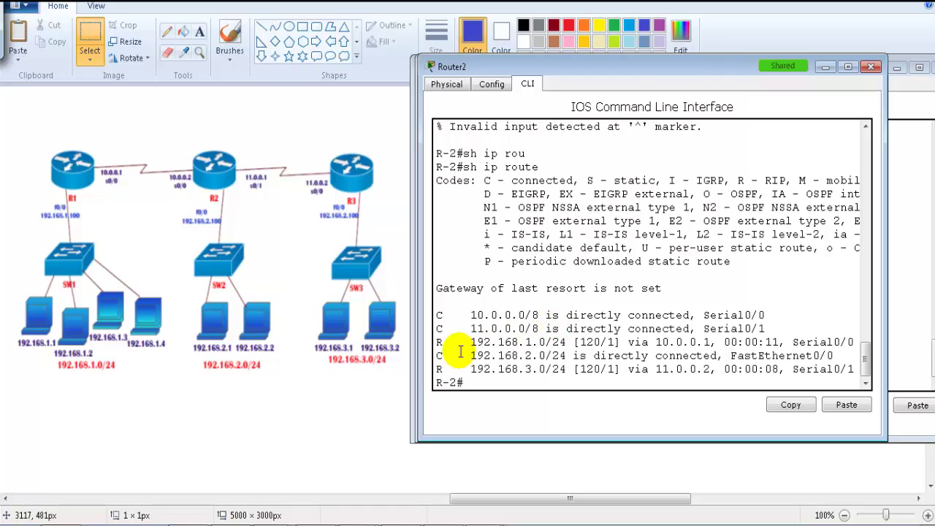
Step: Annotate the routes to 192.168.1.0/24 via 10.0.0.1 and 192.168.3.0/24 via 11.0.0.2
left_click_drag(471, 342, 724, 343)
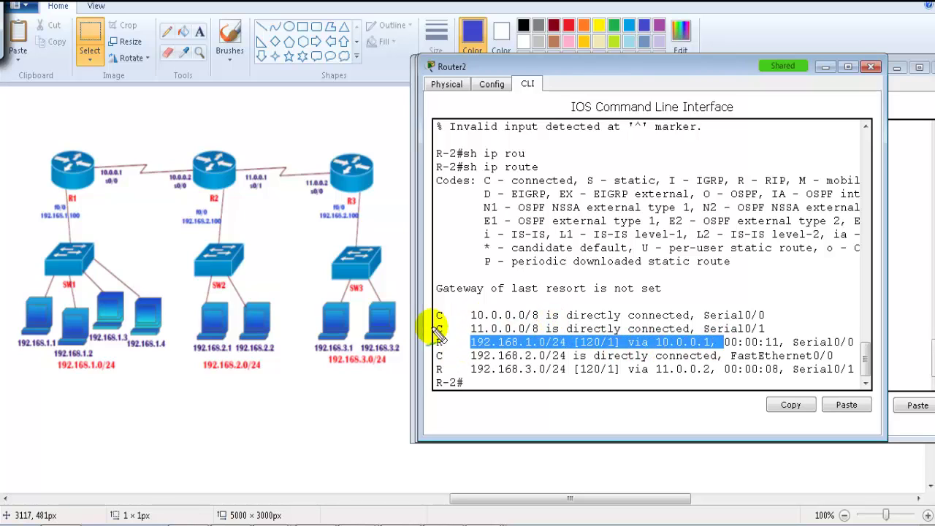
mouse_move(205, 196)
left_mouse_down()
mouse_move(139, 228)
mouse_move(106, 268)
left_mouse_up()
mouse_move(102, 192)
left_mouse_down()
mouse_move(126, 167)
mouse_move(143, 184)
left_mouse_up()
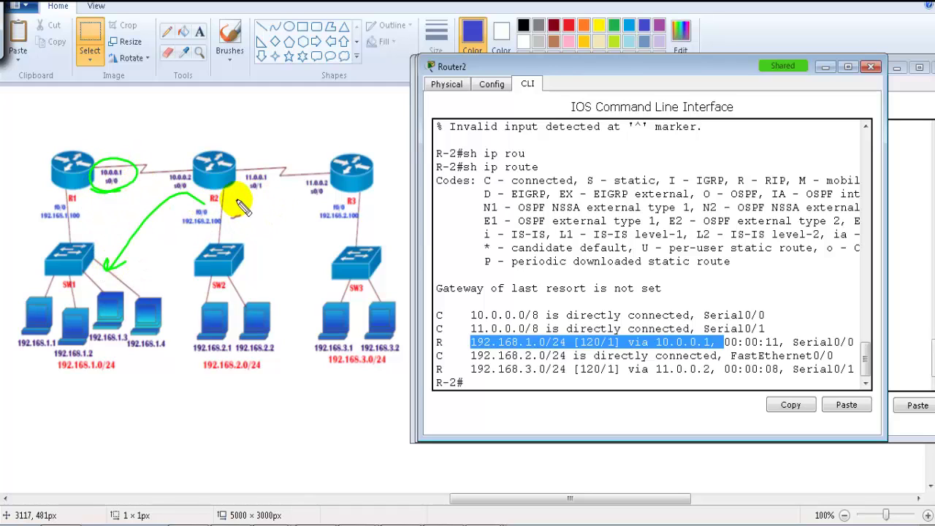
left_click_drag(236, 198, 338, 275)
mouse_move(297, 197)
left_mouse_down()
mouse_move(347, 195)
mouse_move(295, 190)
left_mouse_up()
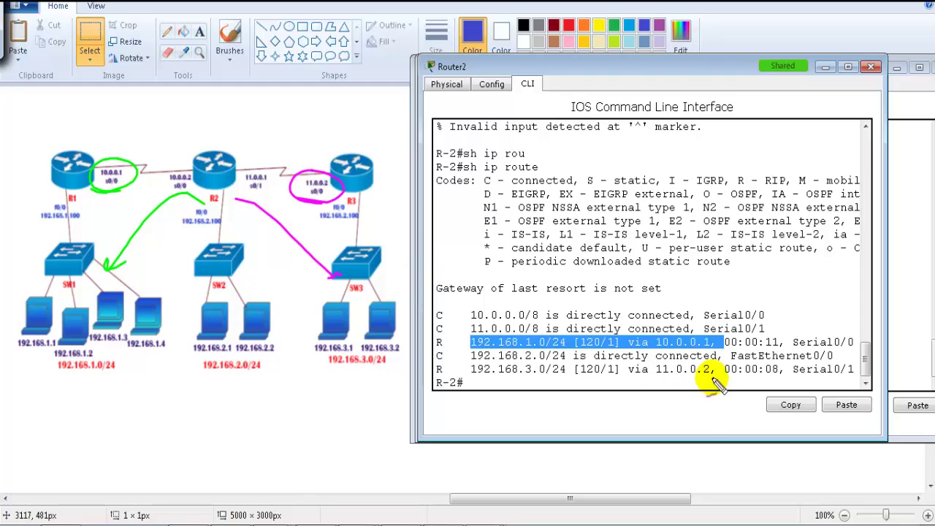
mouse_move(716, 376)
left_mouse_down()
mouse_move(664, 378)
mouse_move(660, 387)
left_mouse_up()
left_click_drag(679, 355, 670, 358)
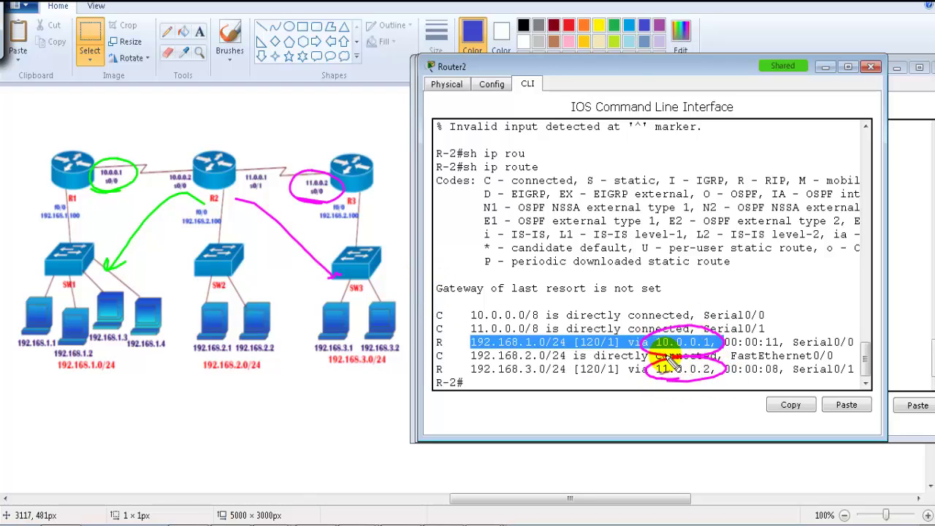
key("Escape")
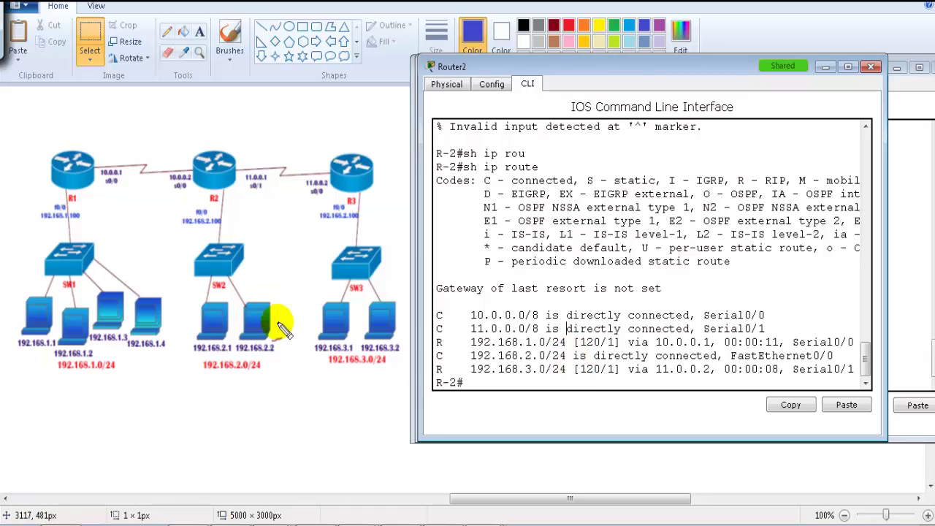
Step: Sketch RIP update exchanges between R2 and R1 and between R2 and R3
mouse_move(117, 193)
left_mouse_down()
mouse_move(188, 196)
mouse_move(194, 165)
mouse_move(117, 166)
left_mouse_up()
mouse_move(241, 162)
left_mouse_down()
mouse_move(282, 154)
mouse_move(323, 153)
left_mouse_up()
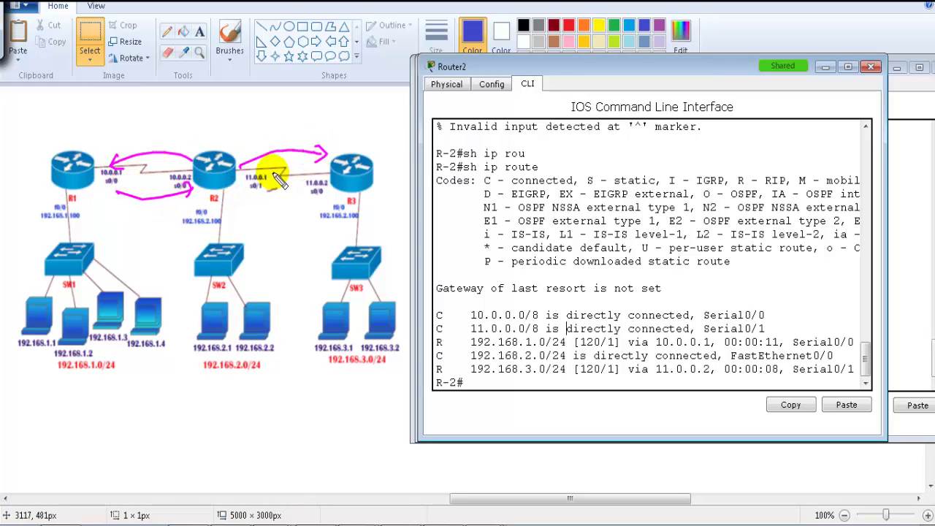
mouse_move(254, 177)
left_mouse_down()
mouse_move(300, 195)
mouse_move(322, 190)
left_mouse_up()
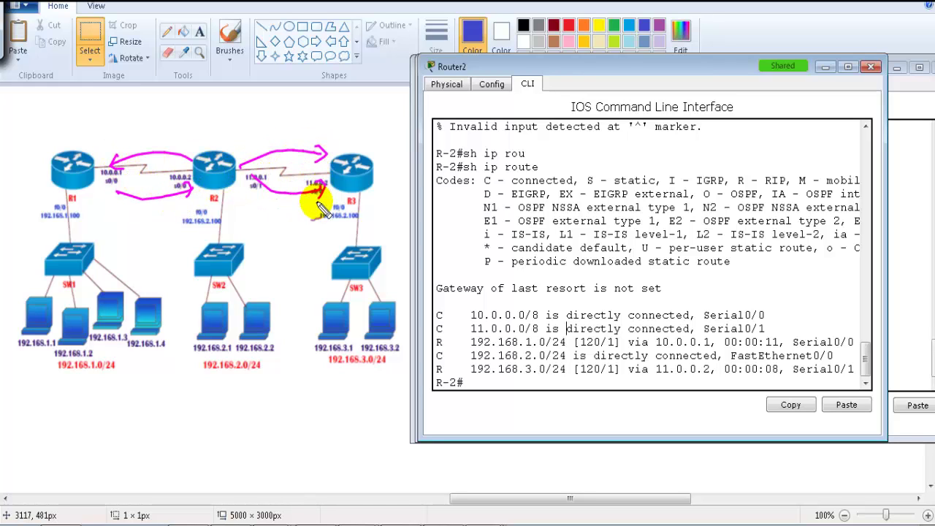
key("Escape")
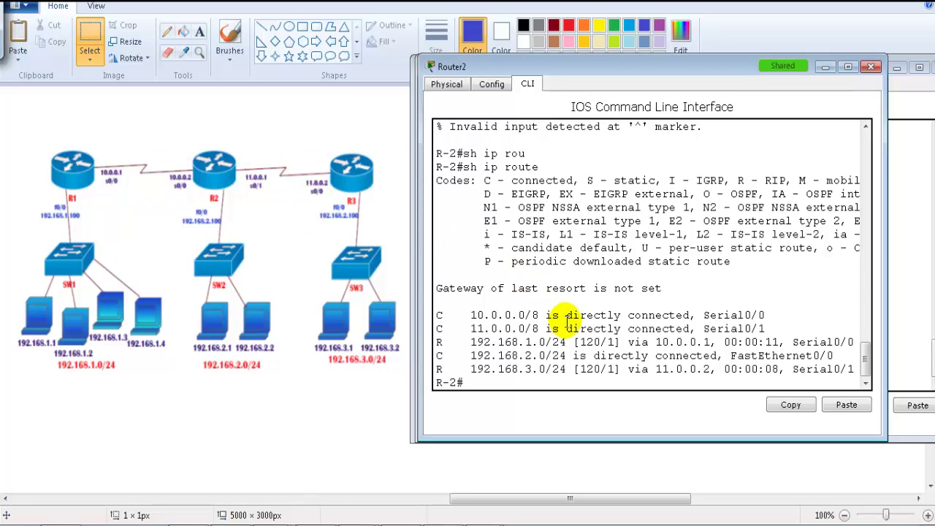
left_click(568, 319)
Step: Run show ip protocols on Router2 and highlight the update, invalid and flush timers
key("Return")
type("sh ip ")
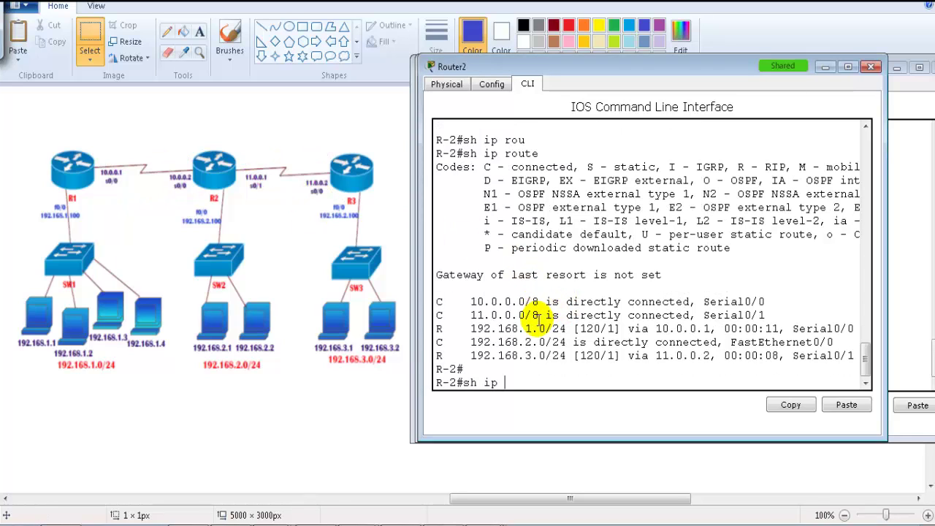
type("pro")
key("Tab")
key("Return")
scroll(504, 227, "up", 3)
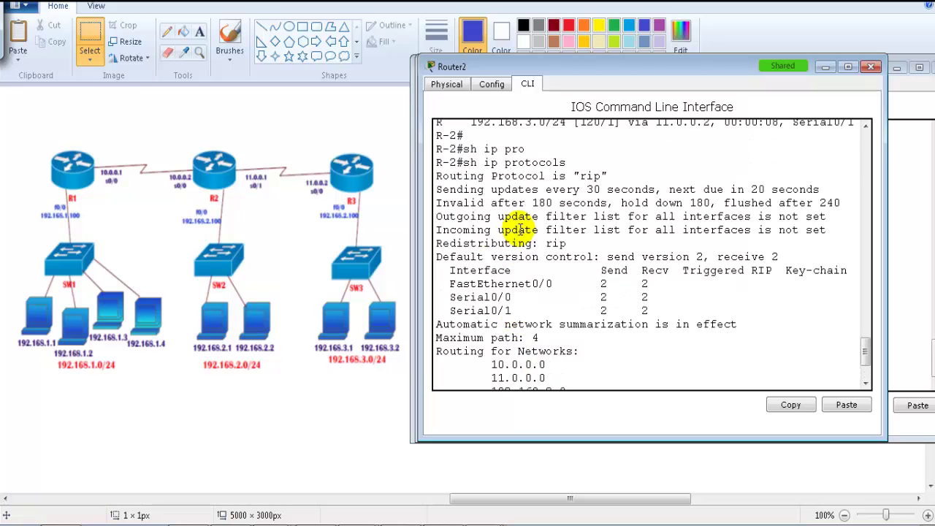
left_click_drag(496, 176, 703, 178)
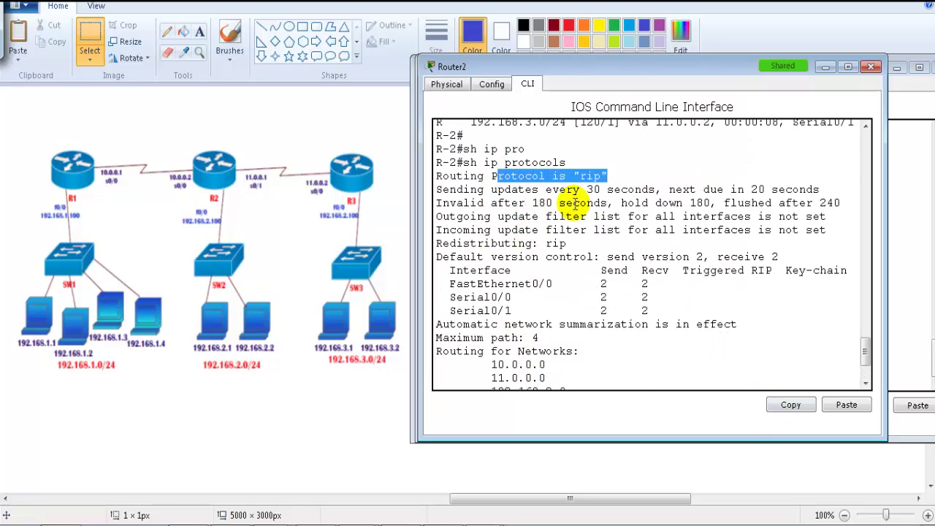
left_click_drag(553, 191, 842, 204)
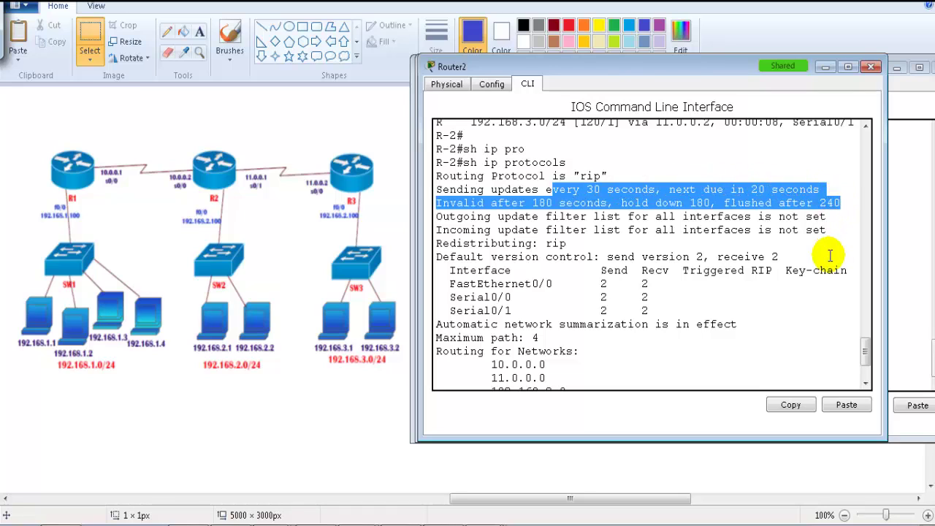
left_click(705, 195)
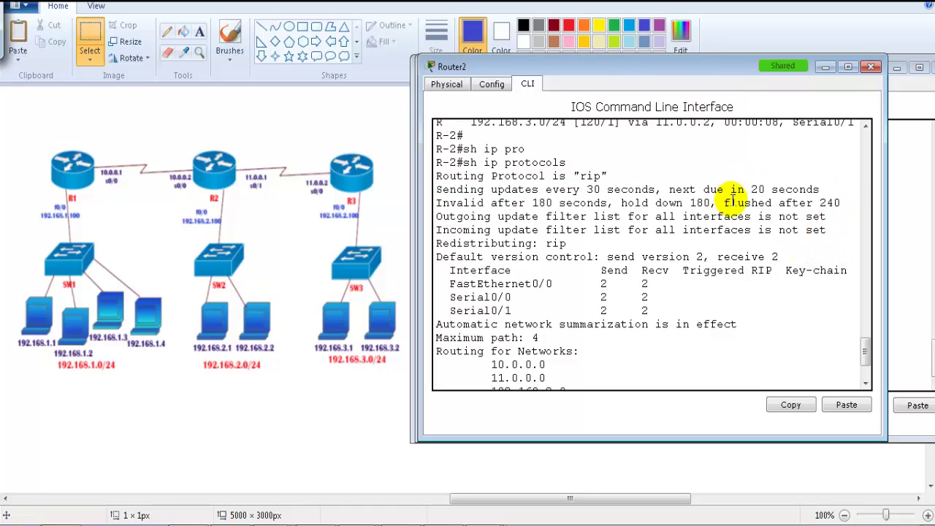
triple_click(682, 189)
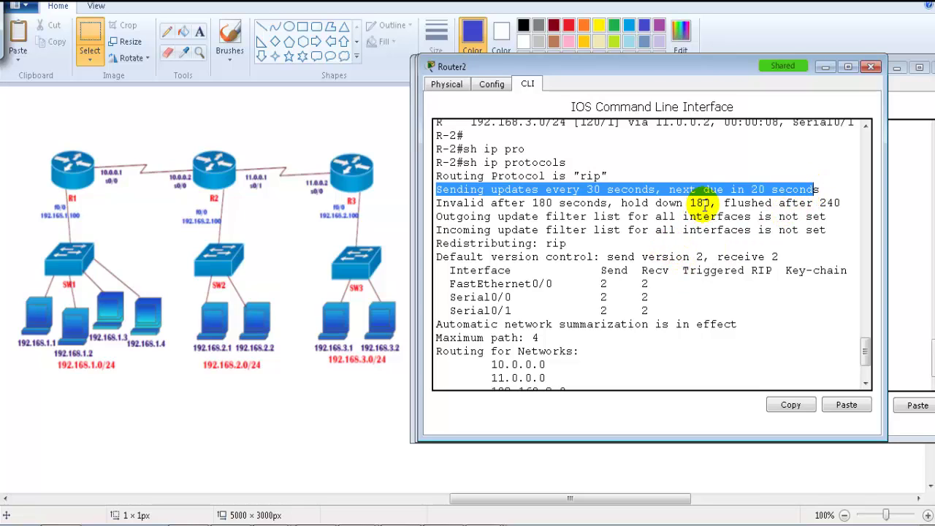
Step: Highlight per-interface version 2 settings, show remaining output, and mark the two information sources
scroll(672, 249, "down", 1)
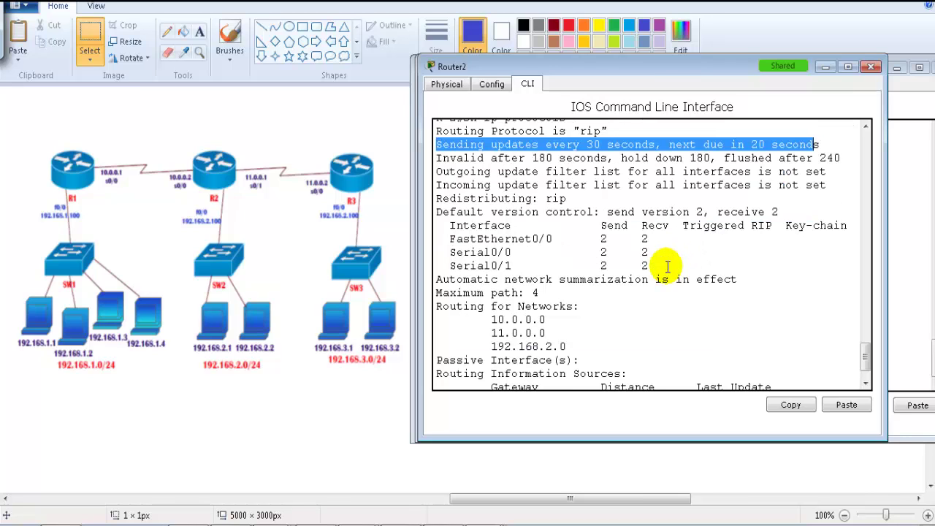
left_click_drag(609, 211, 785, 210)
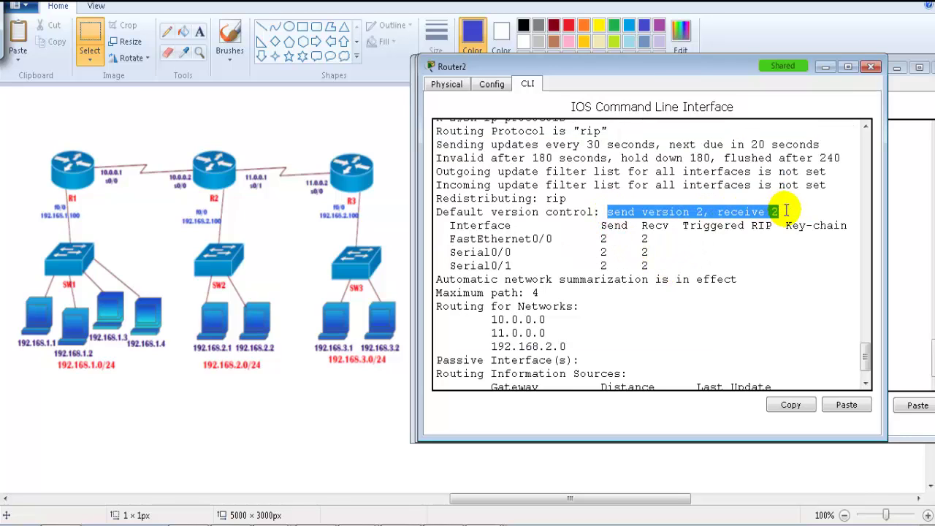
left_click_drag(525, 225, 657, 267)
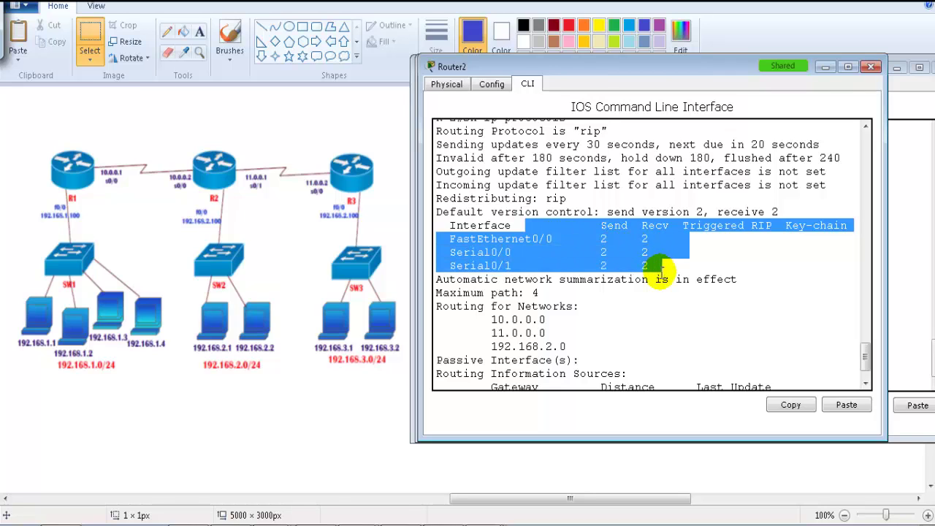
left_click(610, 319)
scroll(589, 326, "down", 1)
left_click_drag(493, 276, 570, 301)
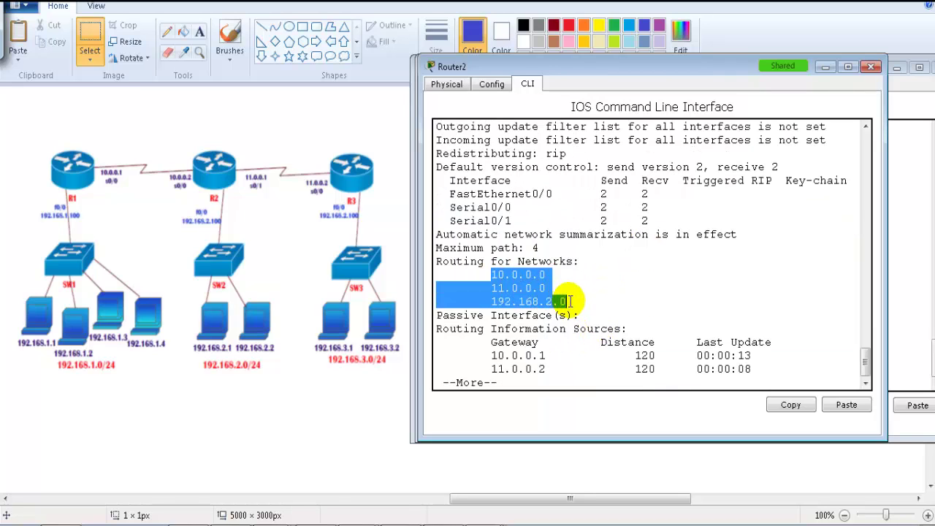
key("Return")
left_click_drag(488, 342, 550, 355)
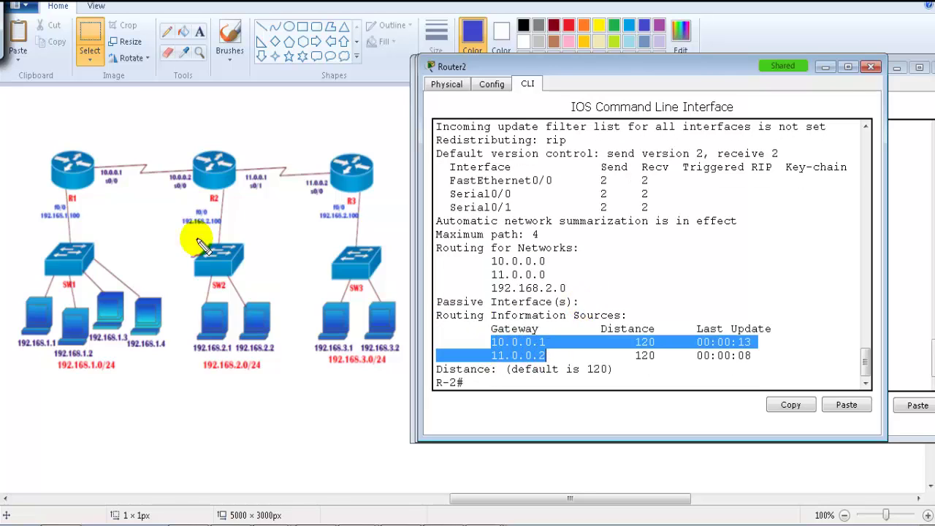
Step: Draw arrows from R2 toward R1 and R3 with notes, then clear them
left_click_drag(193, 172, 128, 167)
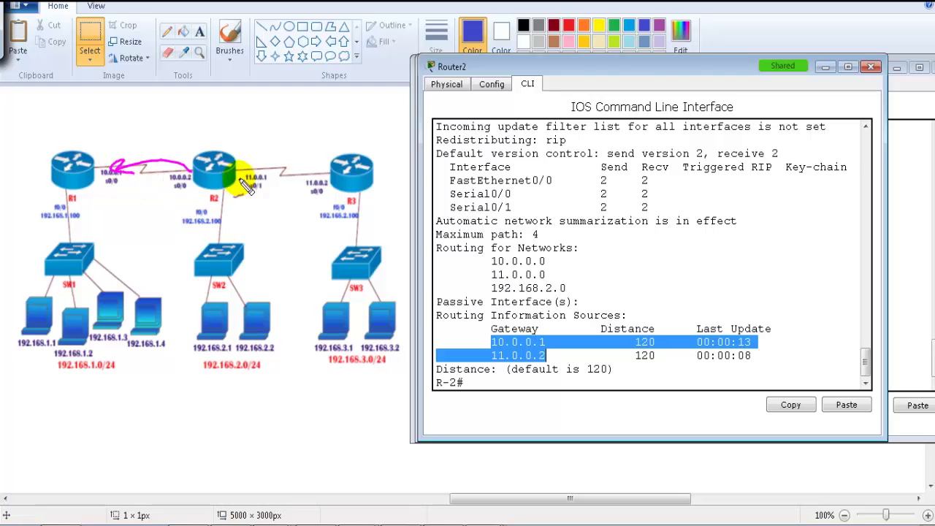
mouse_move(239, 171)
left_mouse_down()
mouse_move(266, 167)
mouse_move(319, 170)
left_mouse_up()
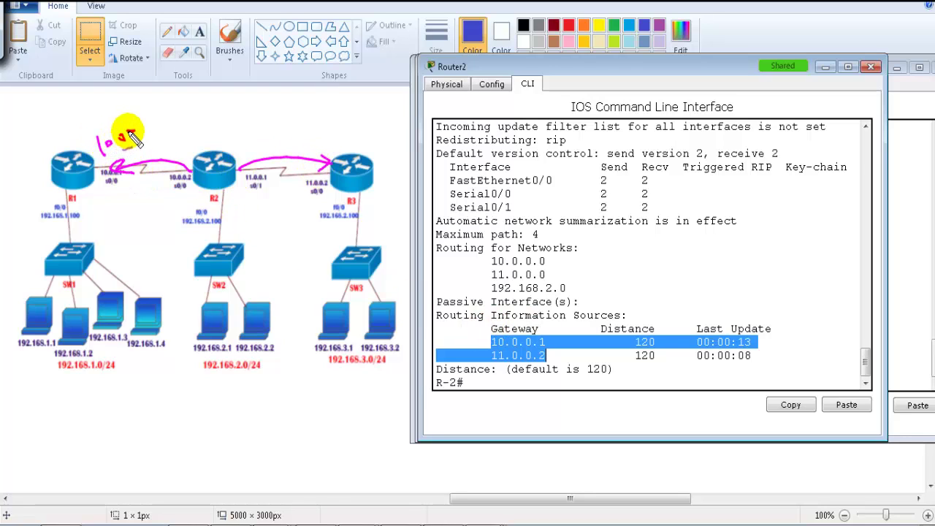
left_click_drag(142, 119, 144, 134)
mouse_move(309, 123)
left_mouse_down()
mouse_move(316, 140)
mouse_move(377, 126)
left_mouse_up()
key("Escape")
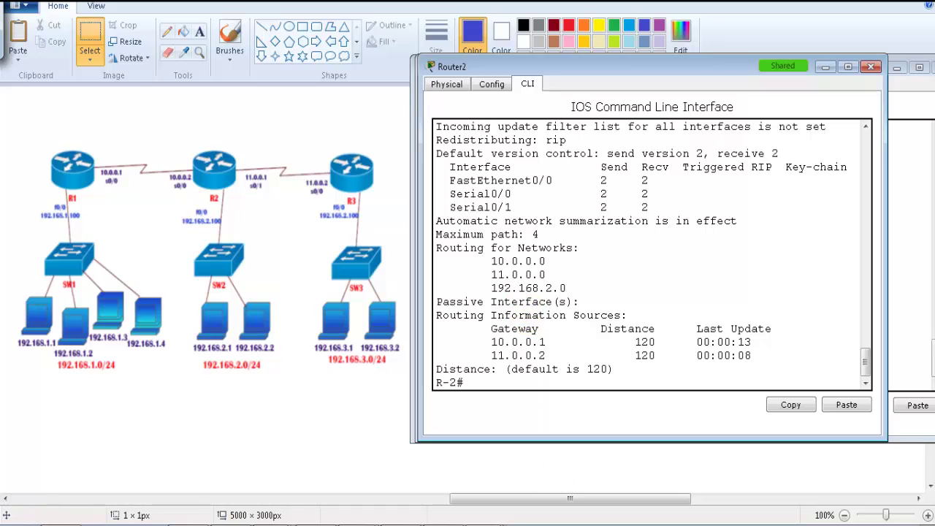
Step: Mark the three routers and the 192.168.1.1 to 192.168.2.0/24 path, then erase all marks
left_click(348, 407)
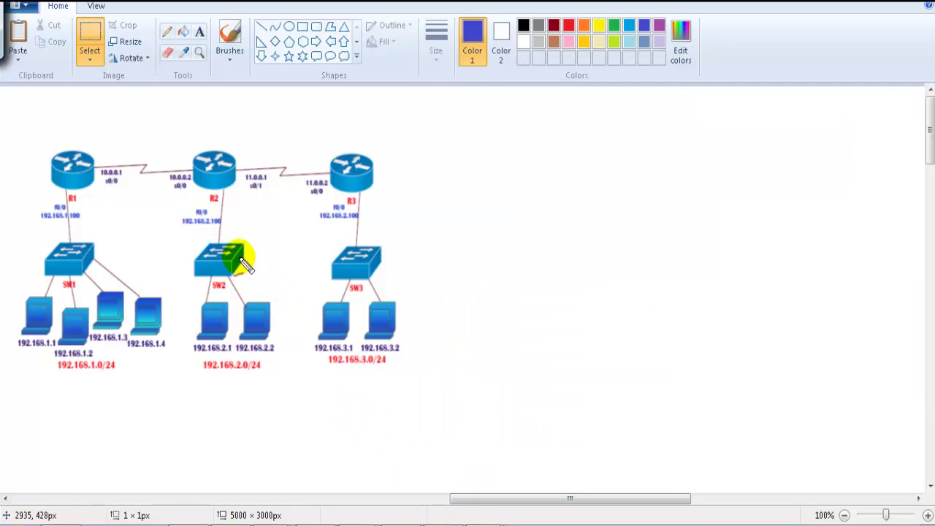
mouse_move(82, 167)
left_mouse_down()
mouse_move(349, 156)
mouse_move(226, 198)
mouse_move(91, 166)
left_mouse_up()
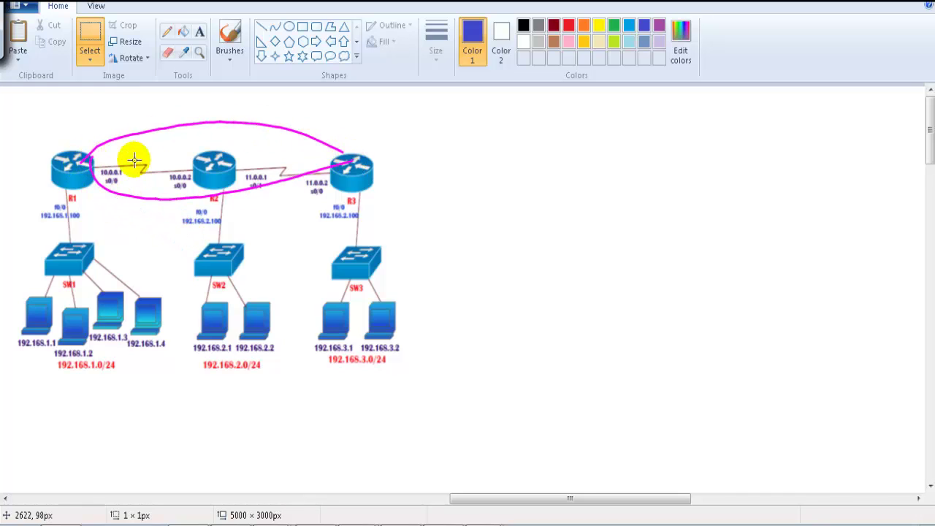
key("Escape")
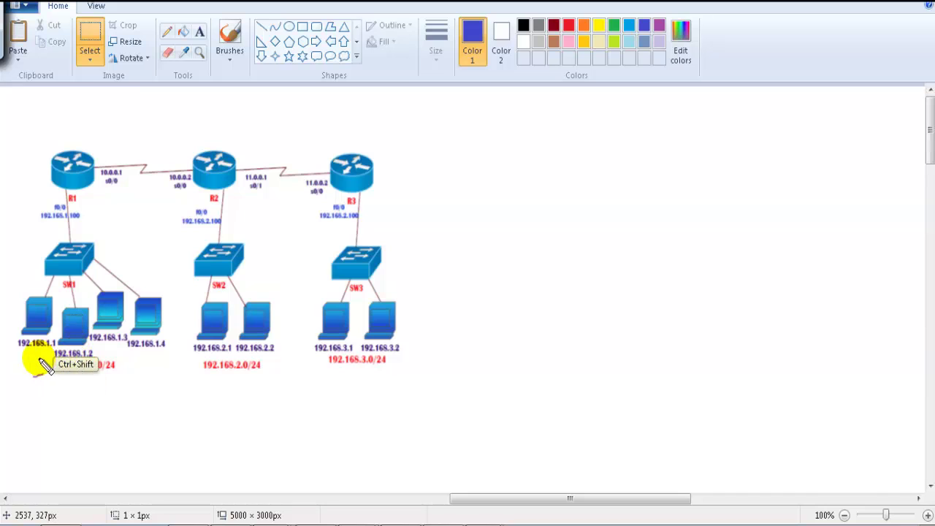
mouse_move(55, 330)
left_mouse_down()
mouse_move(29, 344)
mouse_move(45, 369)
mouse_move(181, 349)
mouse_move(209, 358)
mouse_move(183, 370)
mouse_move(323, 370)
mouse_move(351, 341)
left_mouse_up()
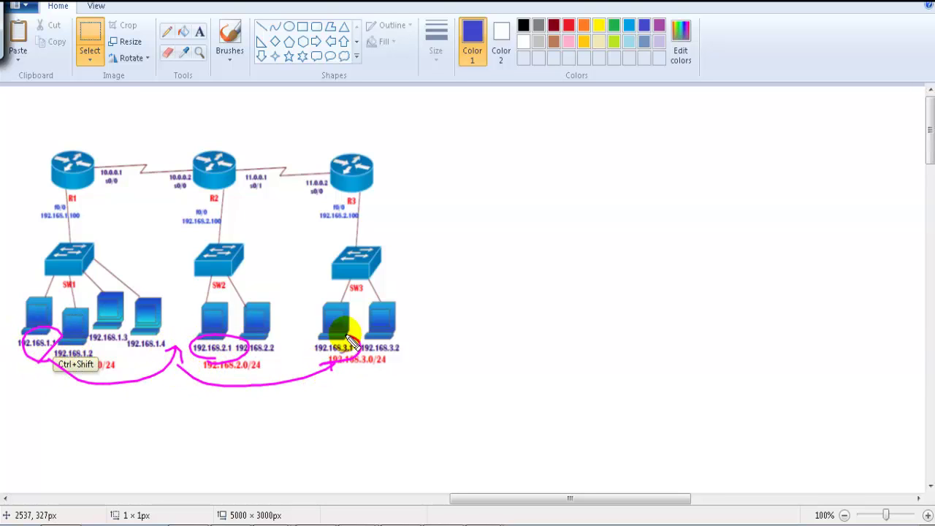
key("Escape")
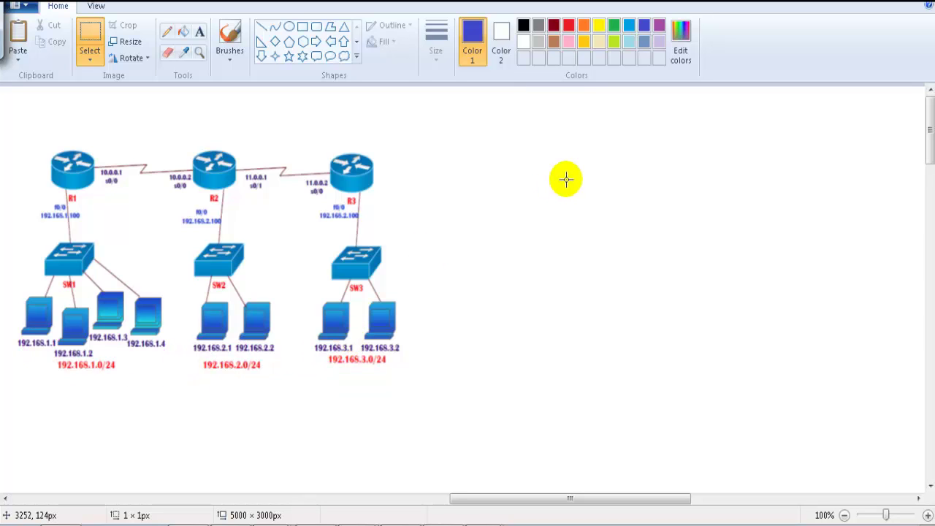
Step: Open the Command Prompt on PC 192.168.1.1 in Packet Tracer
mouse_move(481, 486)
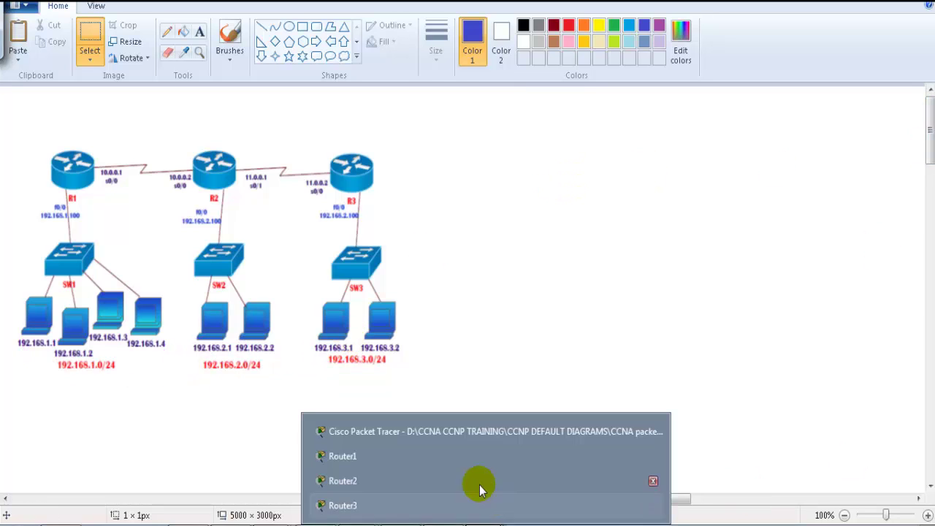
left_click(484, 430)
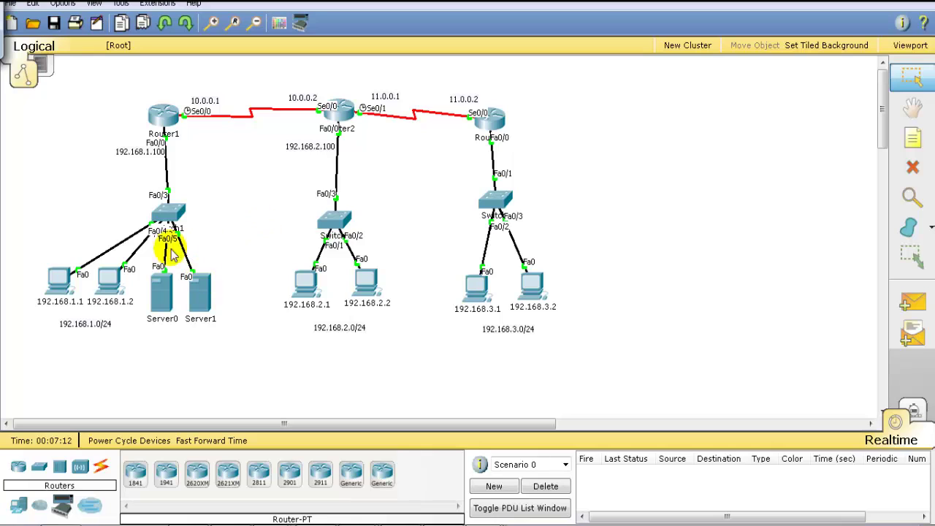
left_click(66, 280)
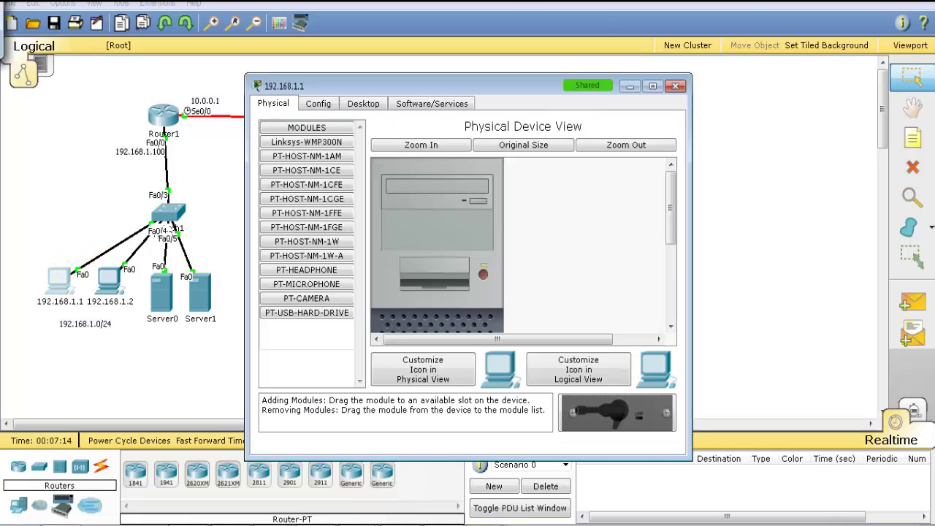
key("alt+Tab")
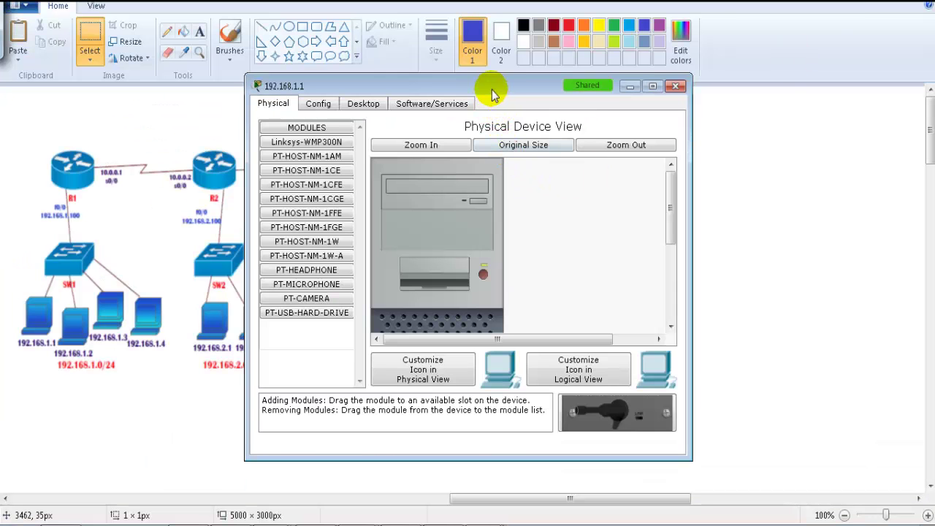
left_click_drag(492, 94, 644, 92)
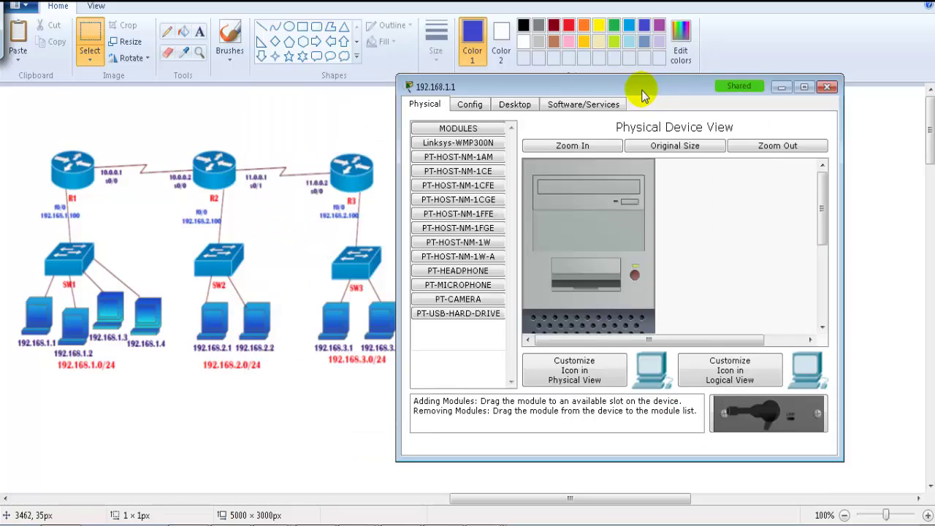
left_click(516, 104)
left_click(698, 159)
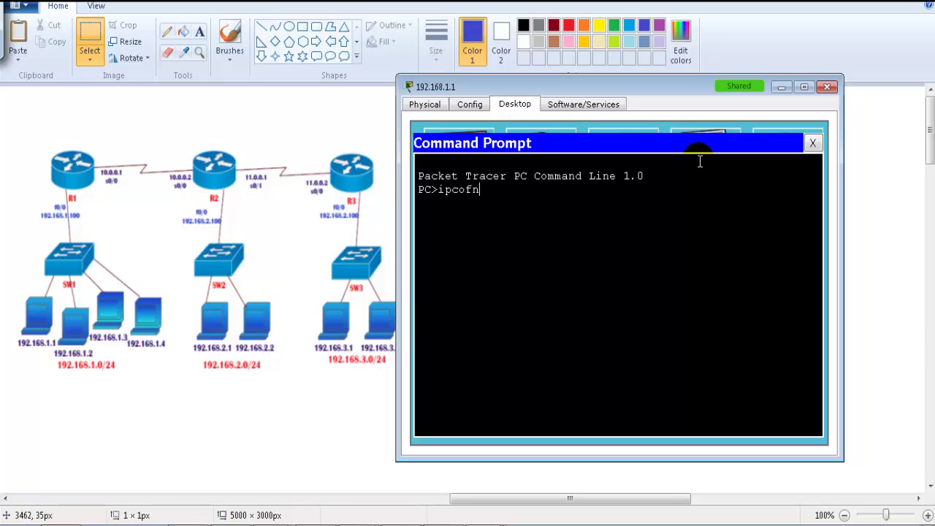
Step: Run ipconfig to confirm address 192.168.1.1, then ping 192.168.2.1
type("nfig")
key("Return")
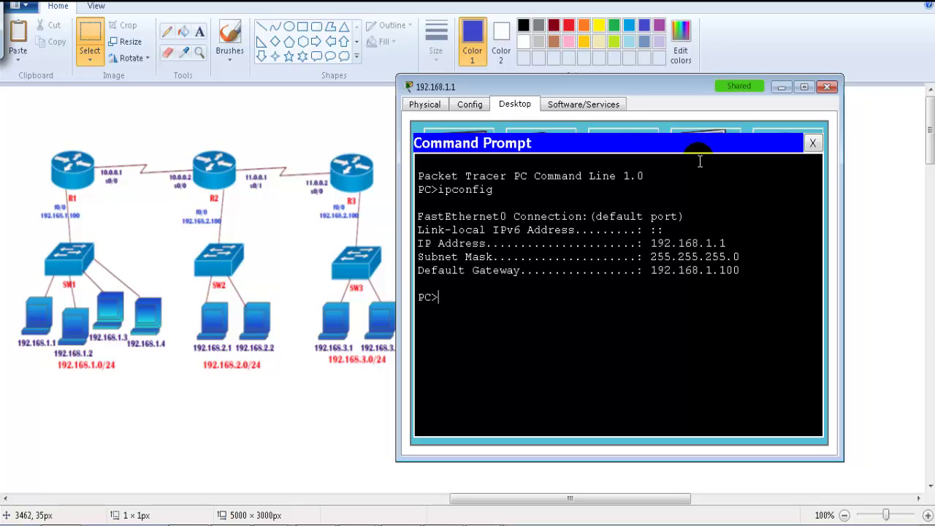
left_click_drag(680, 243, 752, 249)
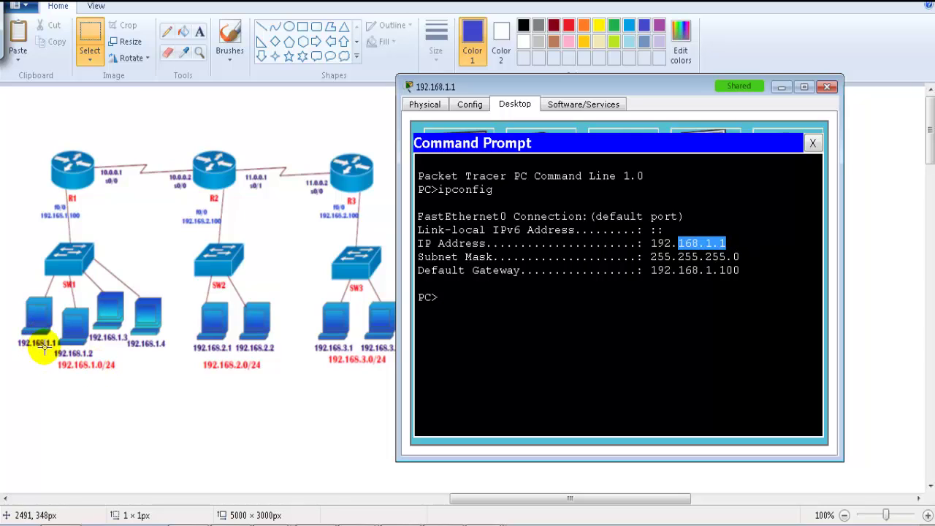
left_click(520, 346)
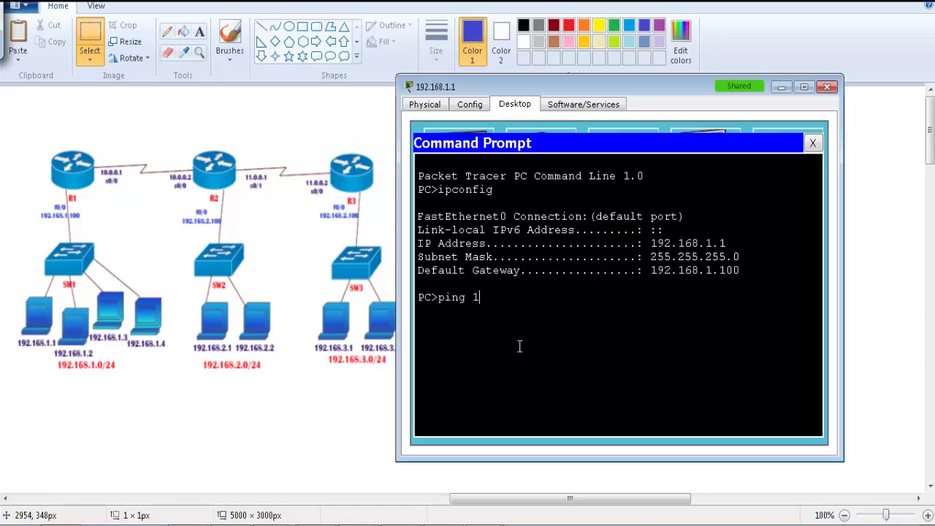
type("ping 192.168.2.1")
key("Return")
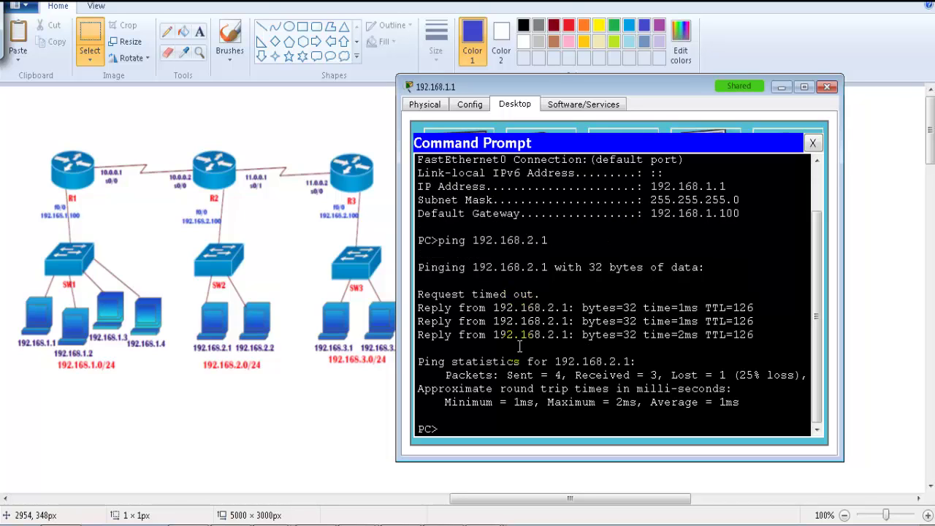
key("Return")
key("Return")
key("Up")
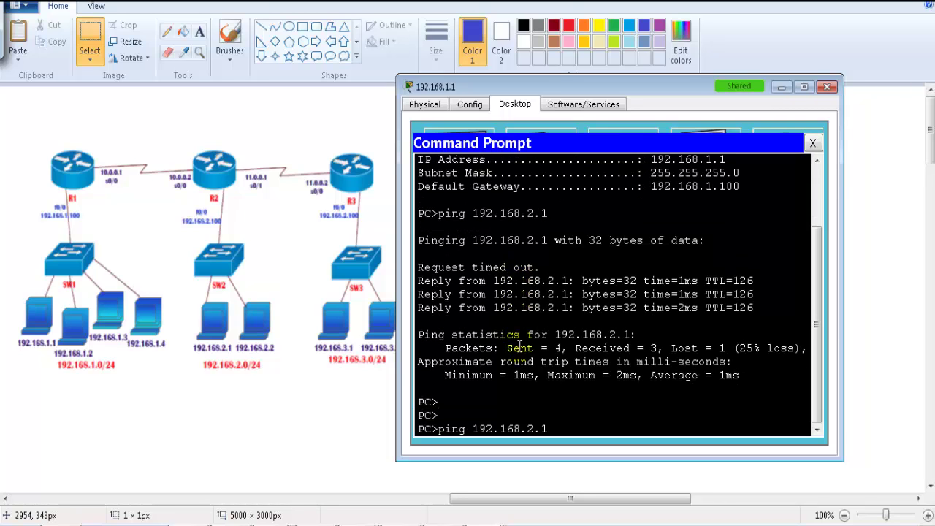
Step: Ping 192.168.3.1 and tracert it through 192.168.1.100, 10.0.0.2 and 11.0.0.2
key("Return")
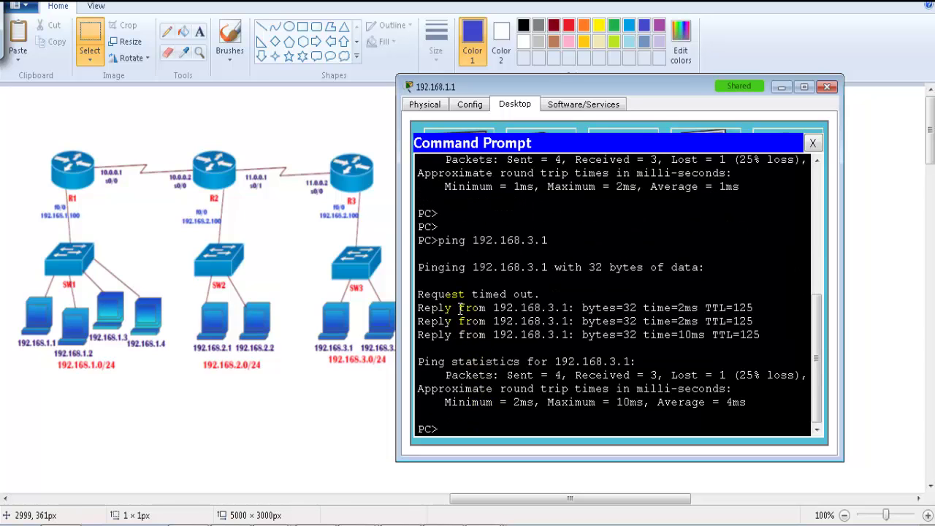
left_click_drag(460, 307, 528, 334)
left_click(520, 365)
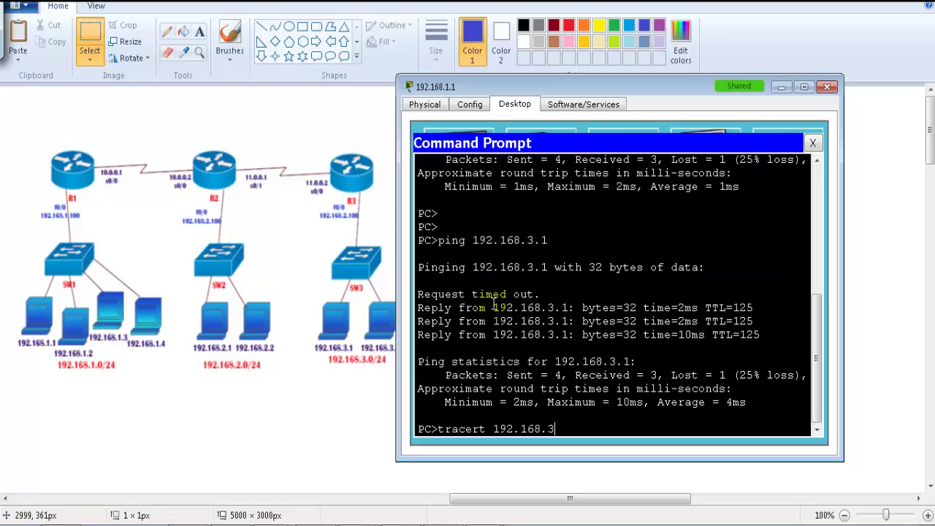
type("1")
key("Return")
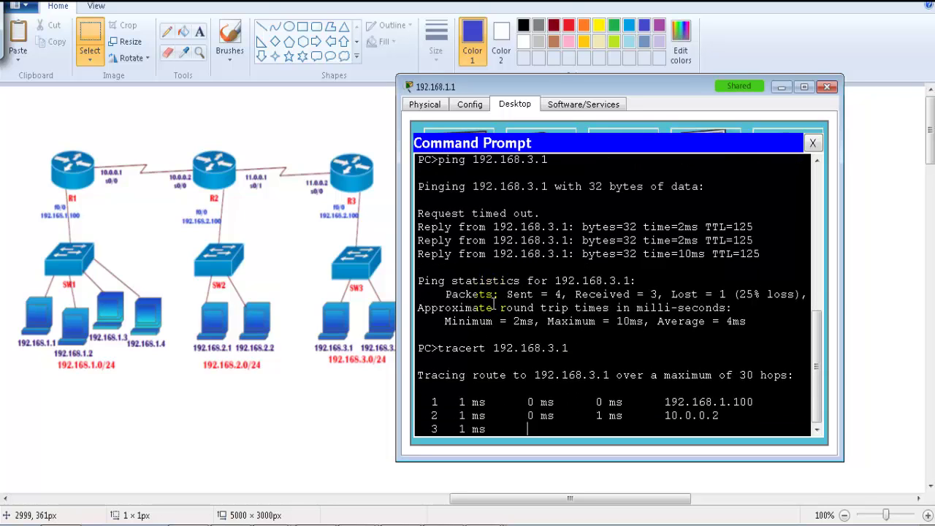
left_click_drag(664, 335, 752, 379)
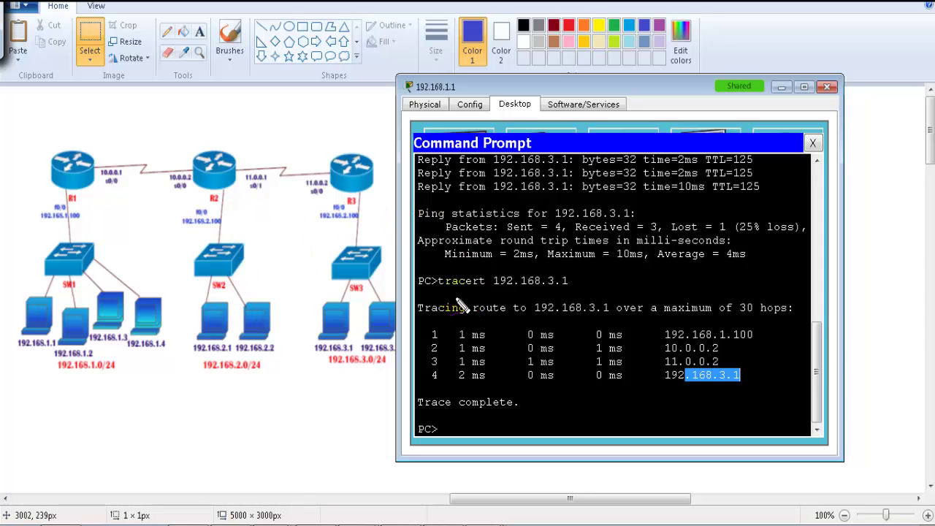
Step: Mark up the ping statistics and the tracert output with pen strokes
mouse_move(489, 206)
left_mouse_down()
mouse_move(504, 228)
mouse_move(515, 219)
mouse_move(500, 220)
mouse_move(522, 211)
mouse_move(555, 209)
mouse_move(553, 232)
left_mouse_up()
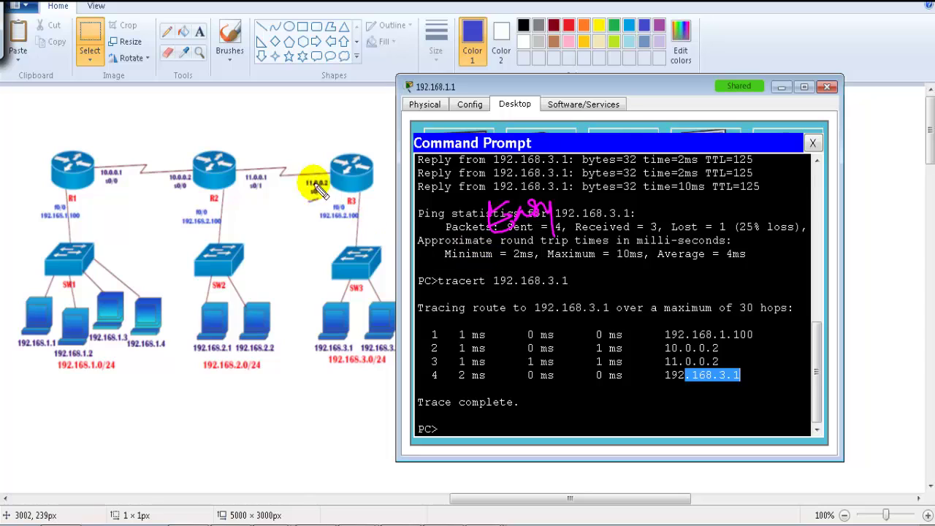
left_click_drag(501, 245, 547, 228)
mouse_move(499, 294)
left_mouse_down()
mouse_move(535, 278)
mouse_move(583, 248)
mouse_move(595, 261)
mouse_move(607, 255)
mouse_move(574, 288)
mouse_move(545, 297)
mouse_move(604, 274)
left_mouse_up()
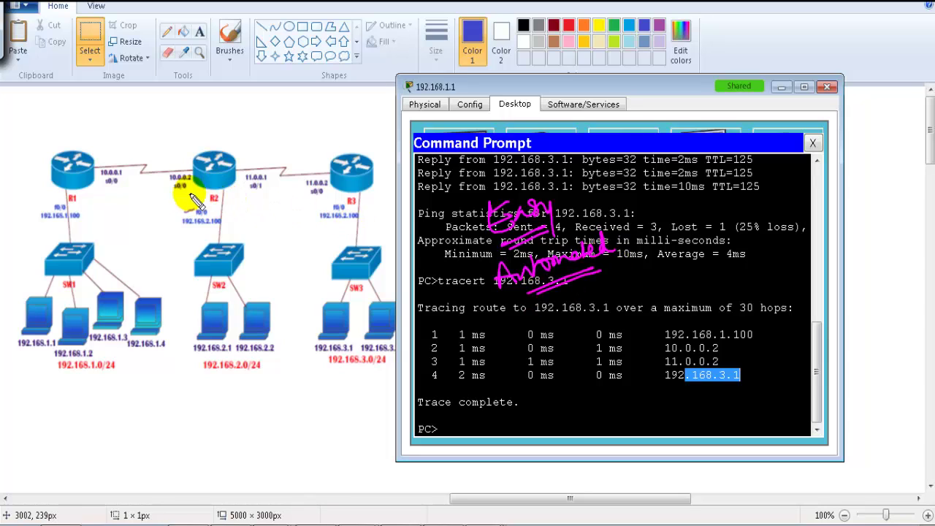
Step: Annotate the R1–R2–R3 path and R1's interface labels, then erase all marks and hide the PC window
mouse_move(95, 157)
left_mouse_down()
mouse_move(307, 129)
mouse_move(315, 145)
left_mouse_up()
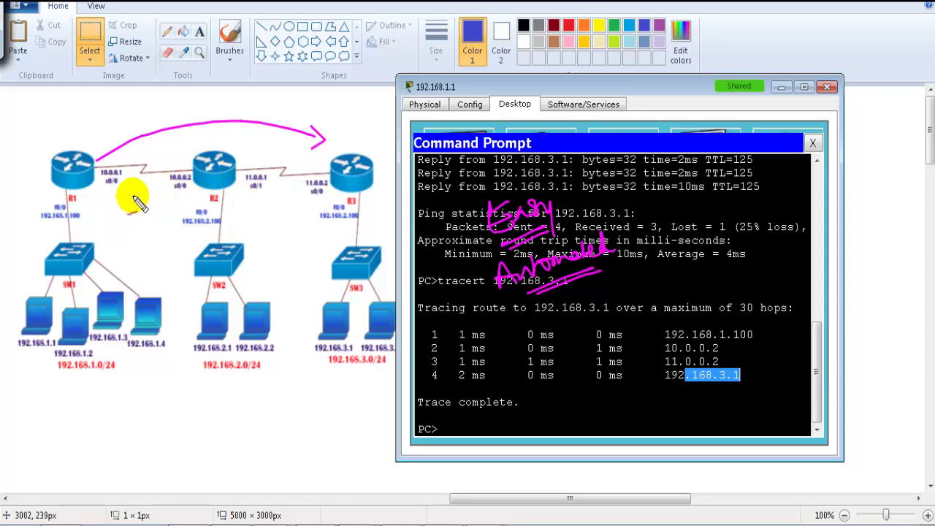
mouse_move(134, 198)
left_mouse_down()
mouse_move(141, 208)
mouse_move(198, 198)
mouse_move(270, 168)
left_mouse_up()
mouse_move(116, 217)
left_mouse_down()
mouse_move(143, 245)
mouse_move(201, 229)
mouse_move(222, 207)
mouse_move(214, 218)
left_mouse_up()
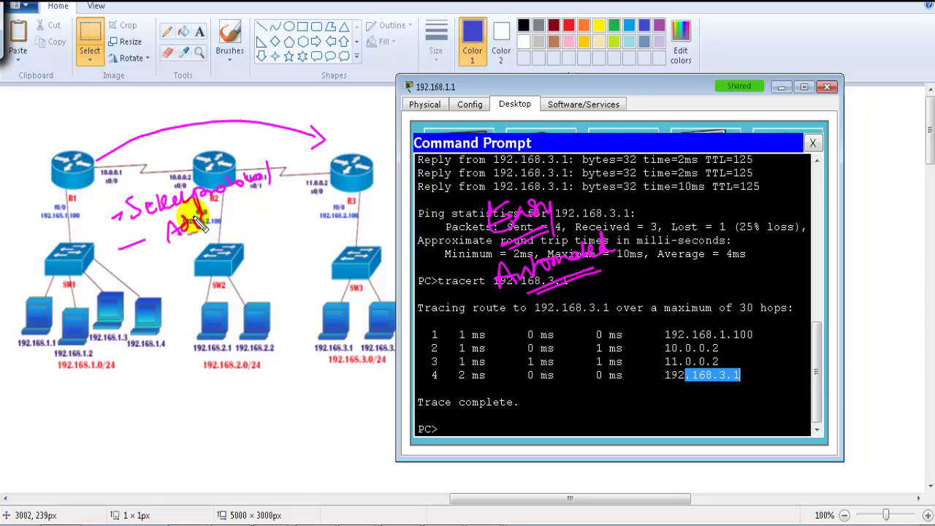
left_click_drag(110, 161, 99, 164)
left_click_drag(61, 192, 68, 209)
key("e")
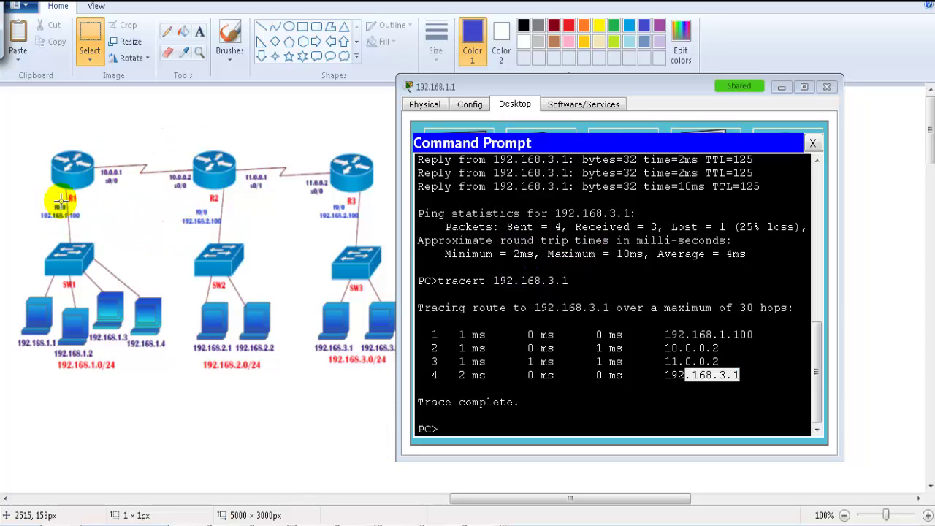
left_click(340, 351)
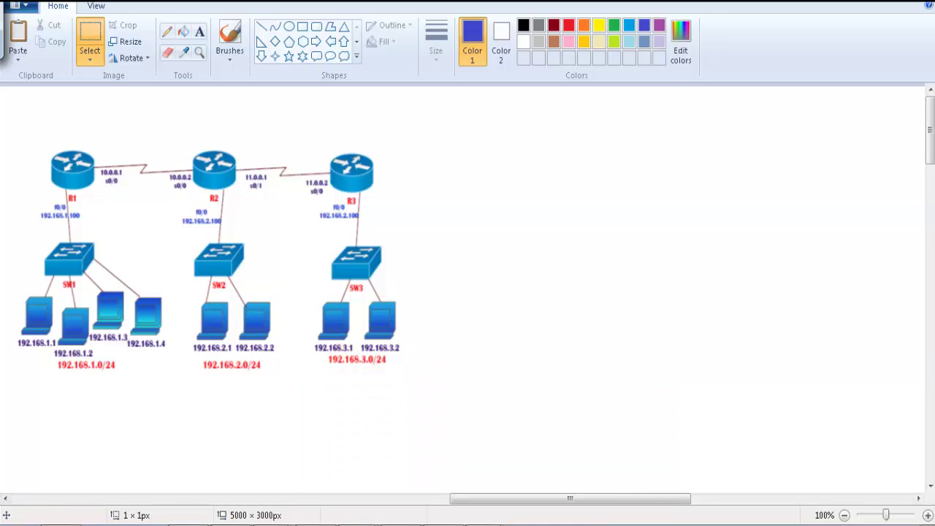
Step: Bring up the PowerPoint slideshow and move to the Advantages and Disadvantages of RIP slide
mouse_move(343, 522)
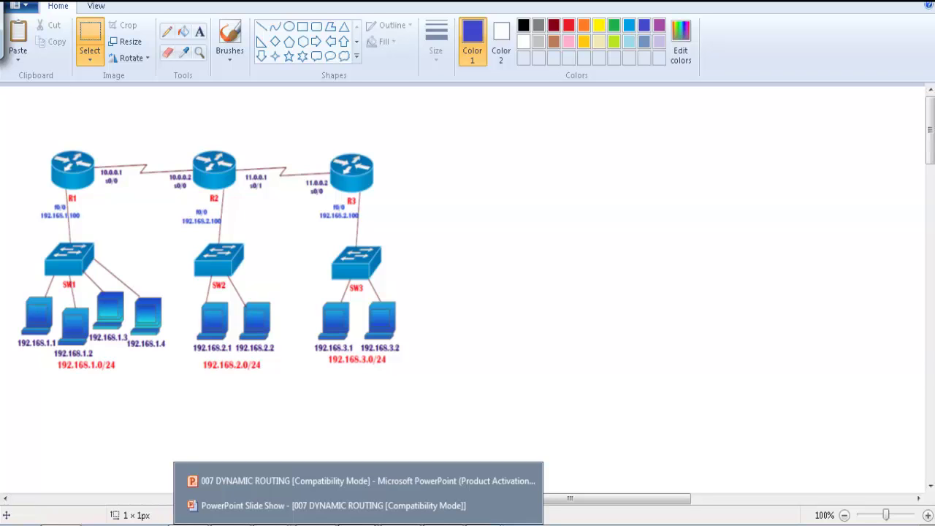
left_click(337, 505)
left_click(368, 307)
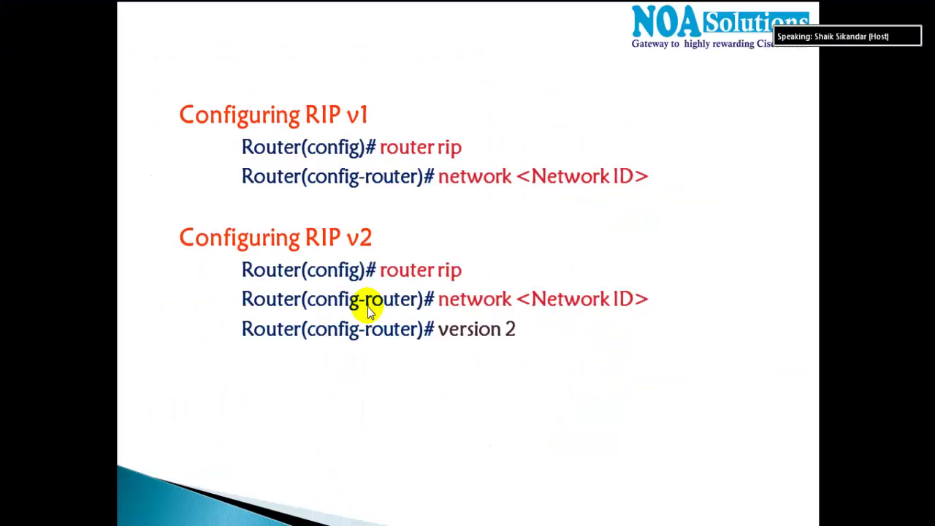
left_click(367, 307)
left_click(367, 307)
key("Left")
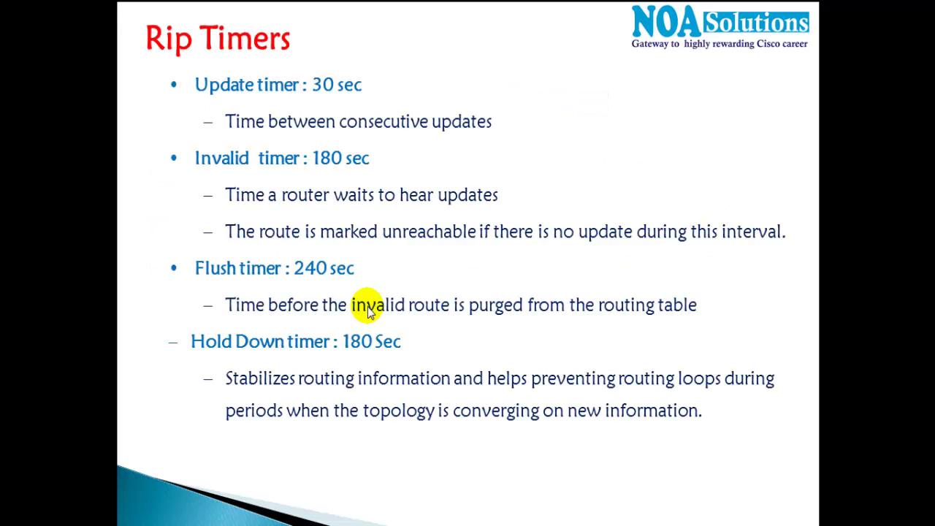
key("Right")
key("Right")
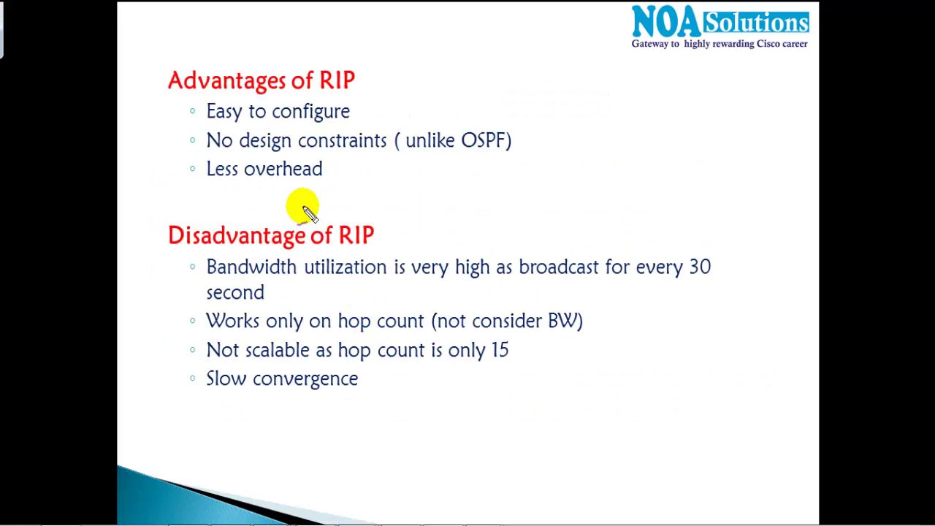
Step: Bracket the RIP advantages with braces and tick 'Easy to configure'
mouse_move(158, 79)
left_mouse_down()
mouse_move(151, 138)
mouse_move(181, 174)
left_mouse_up()
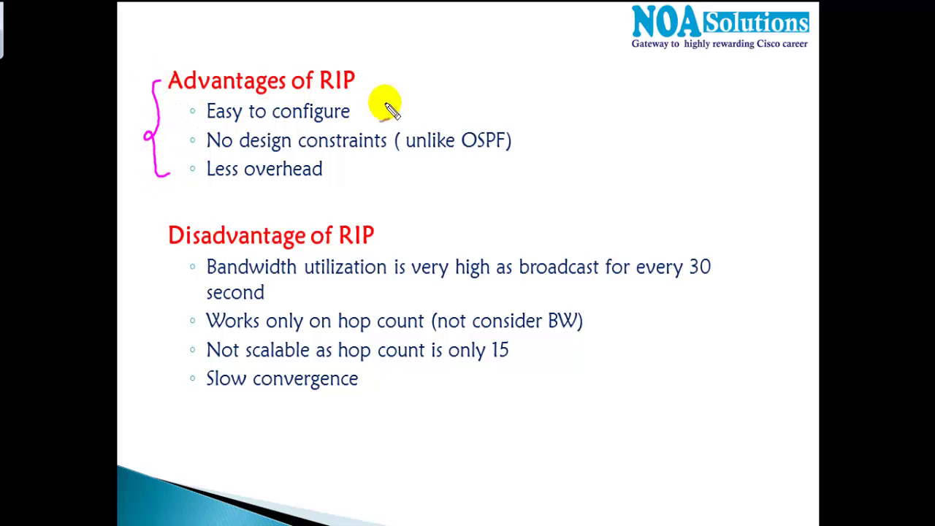
left_click_drag(523, 73, 515, 172)
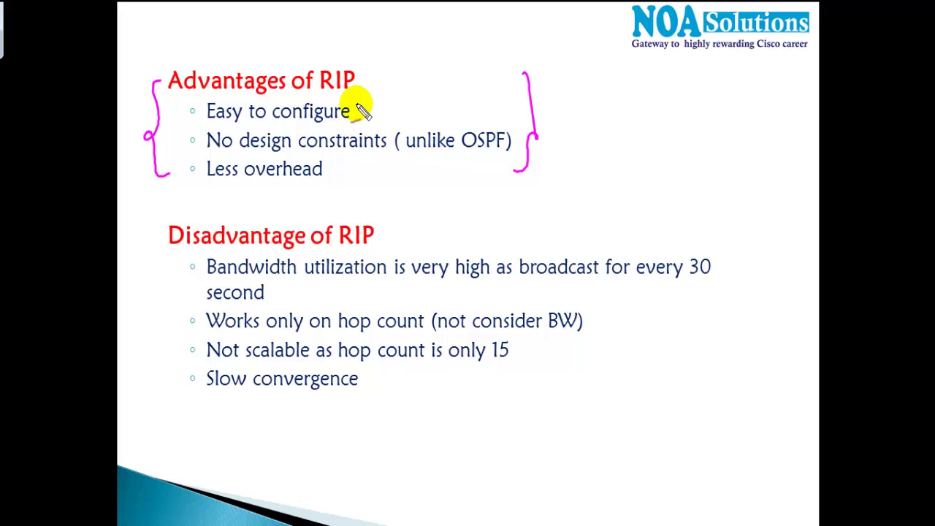
left_click_drag(357, 111, 382, 103)
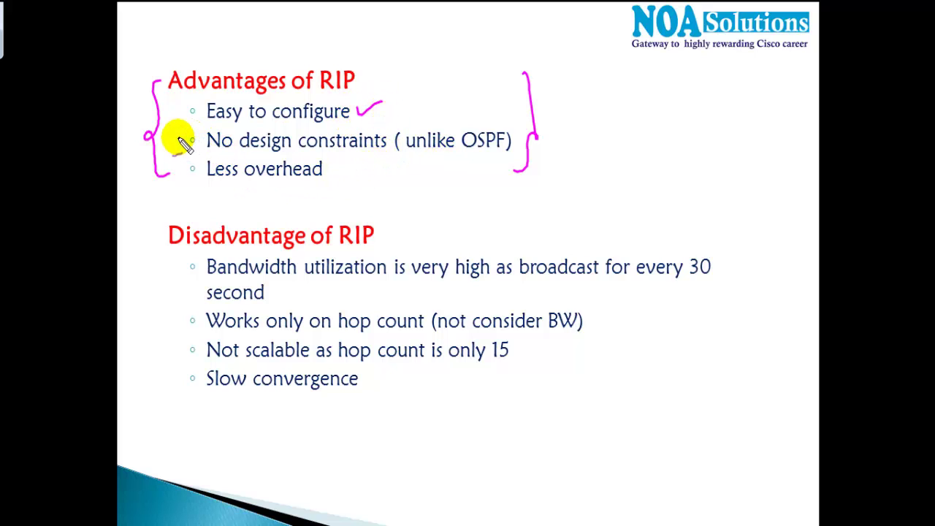